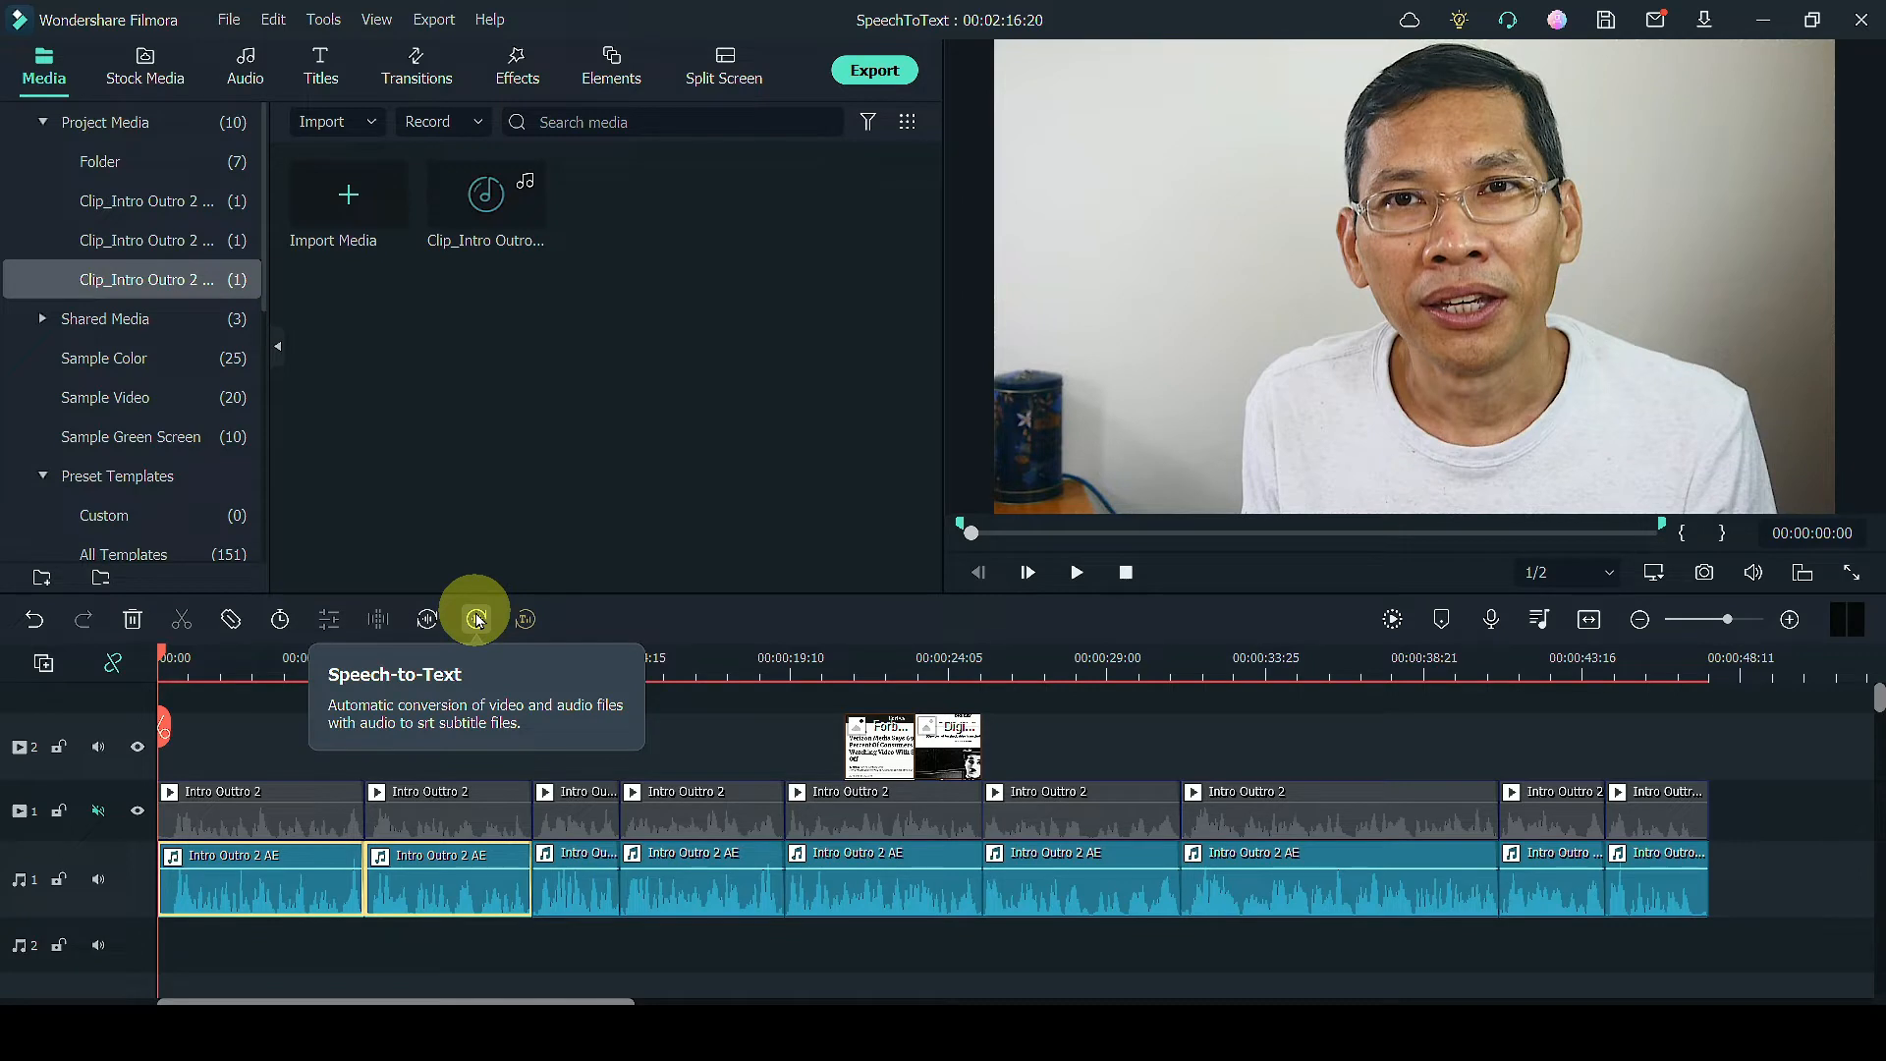
Transcribe the two selected audio clips with Speech-to-Text in English (US), with the transcriptions automatically matched to the timeline
left_click(477, 618)
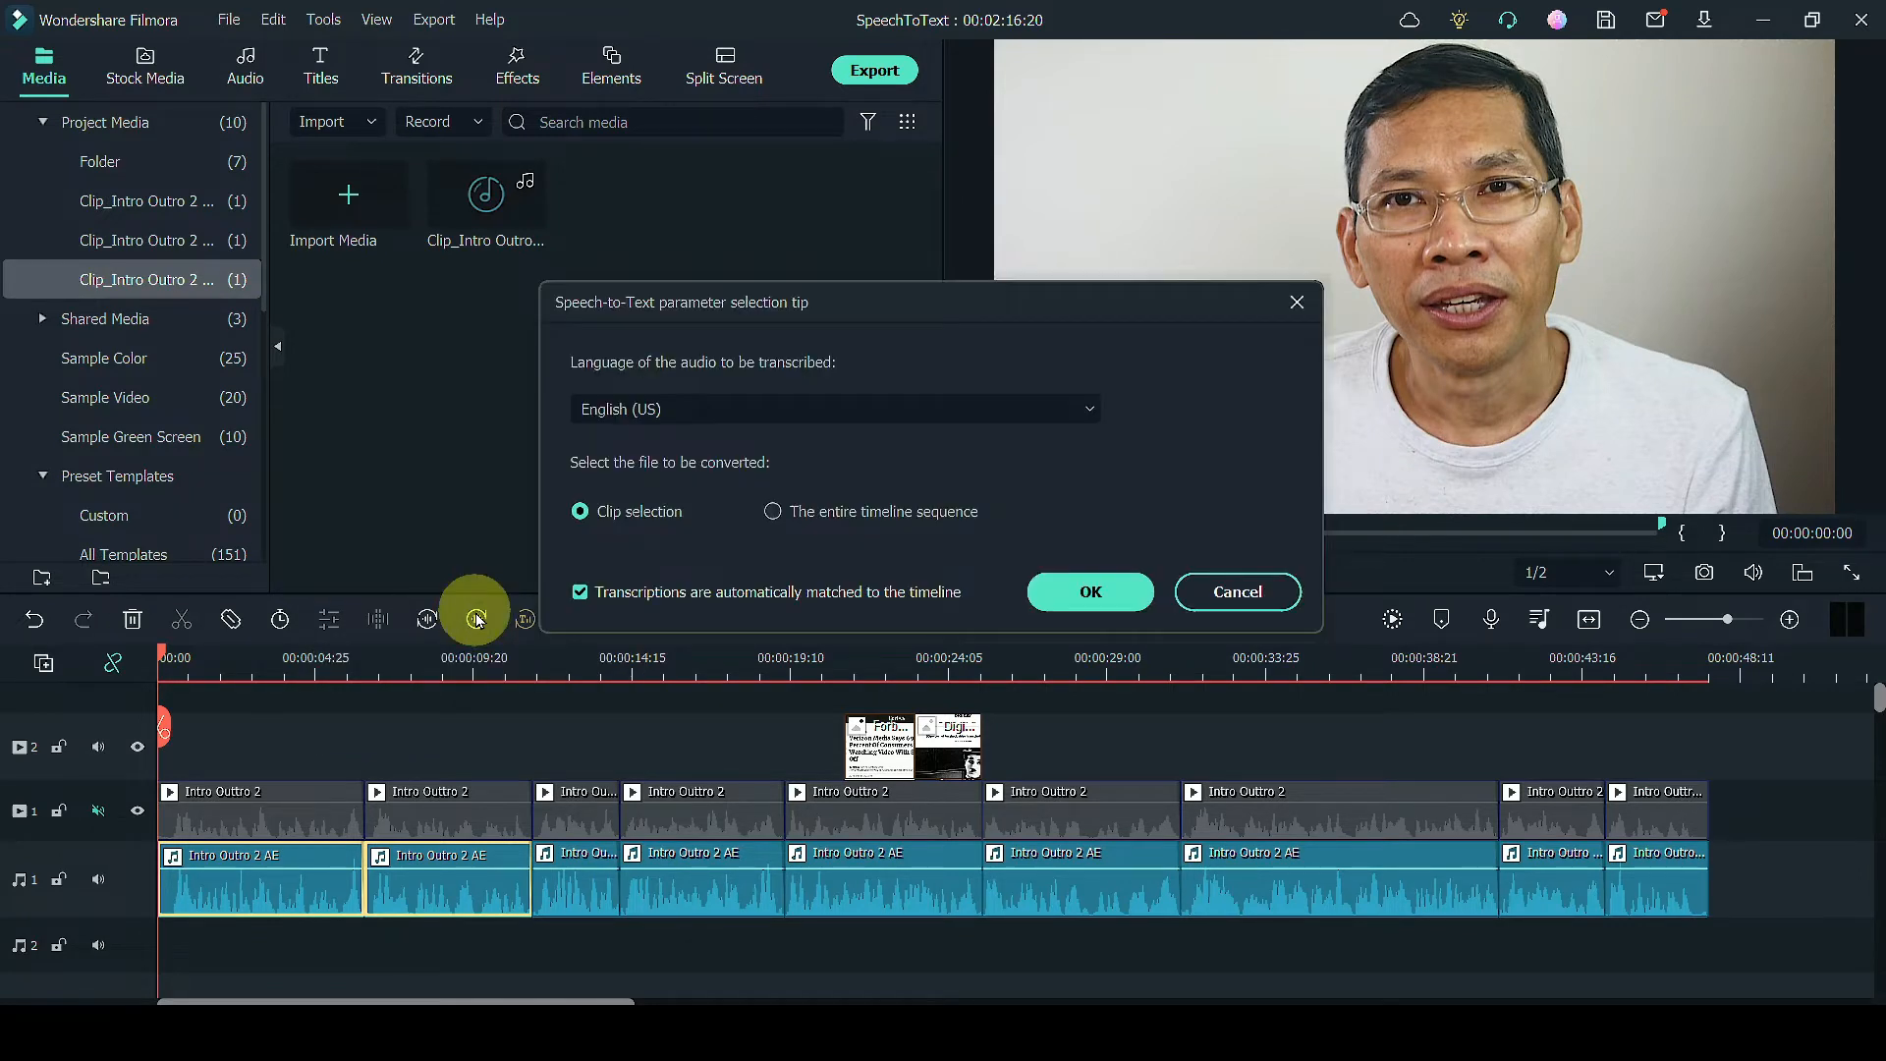
left_click(694, 410)
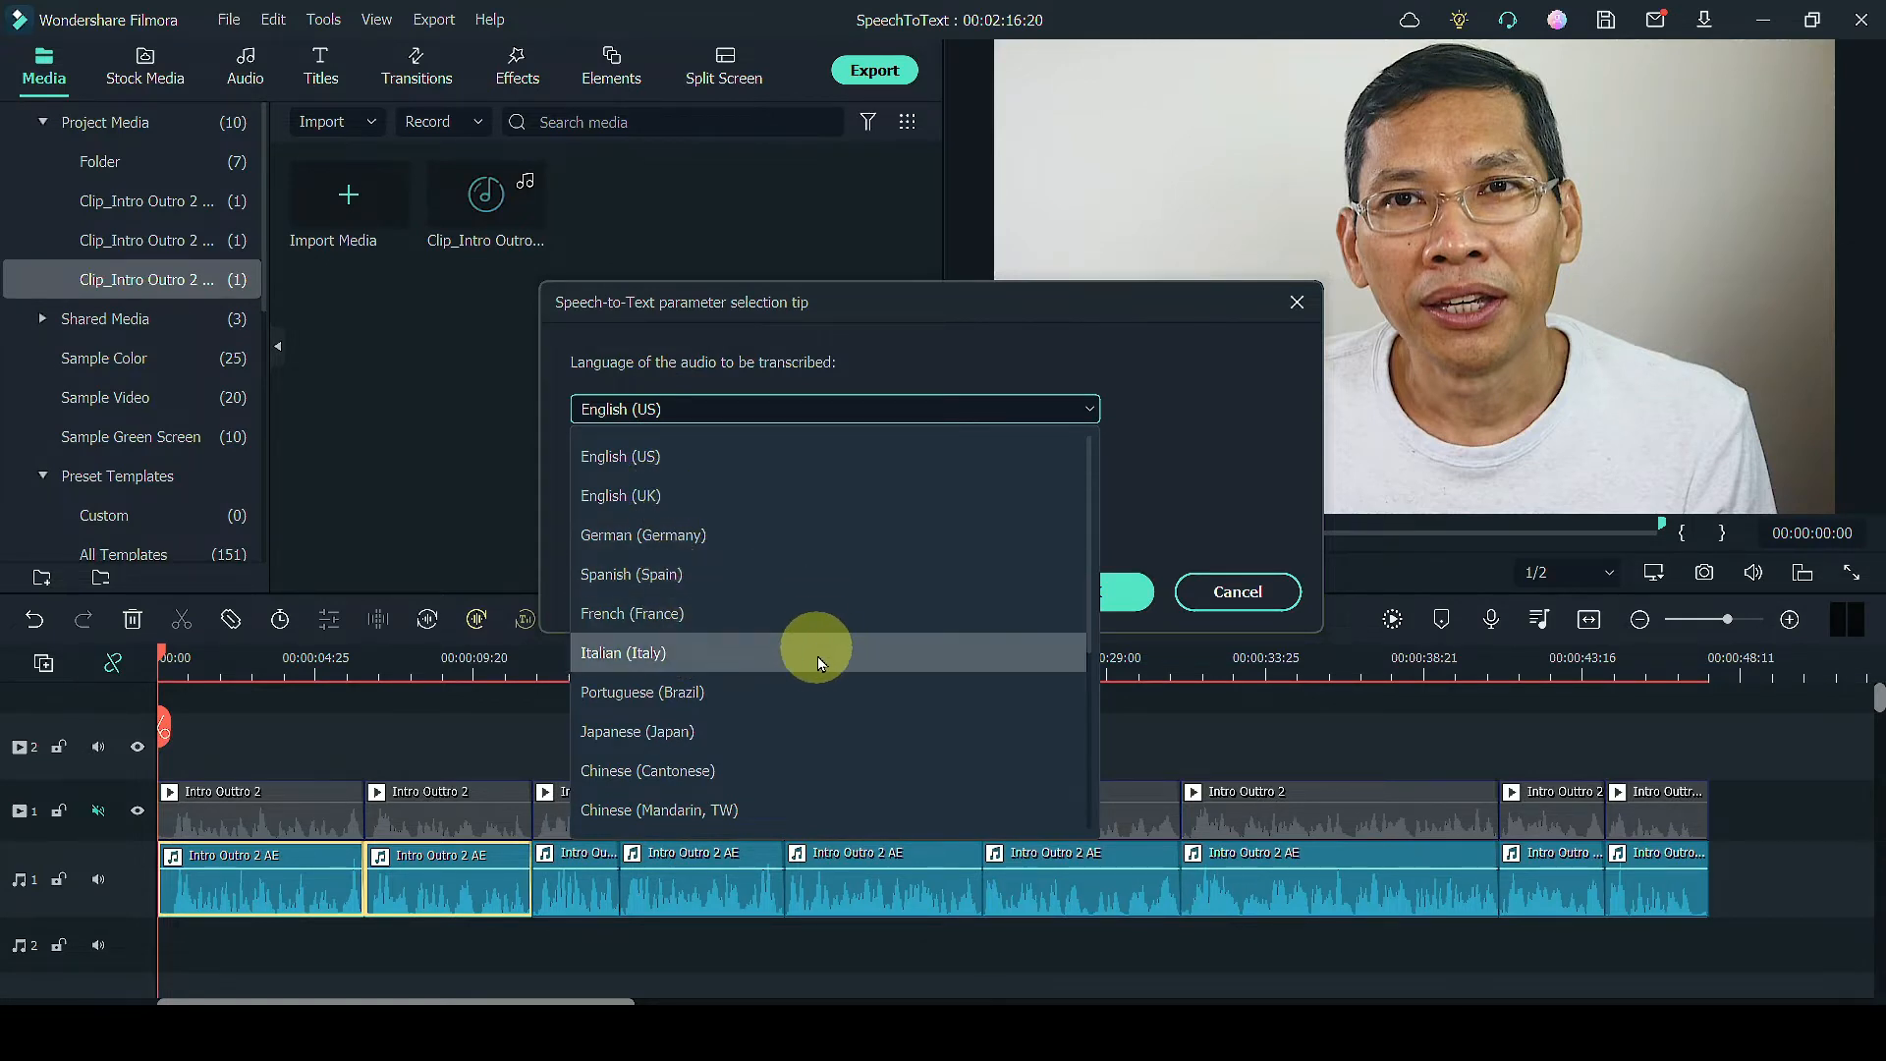
scroll(825, 662, "down", 2)
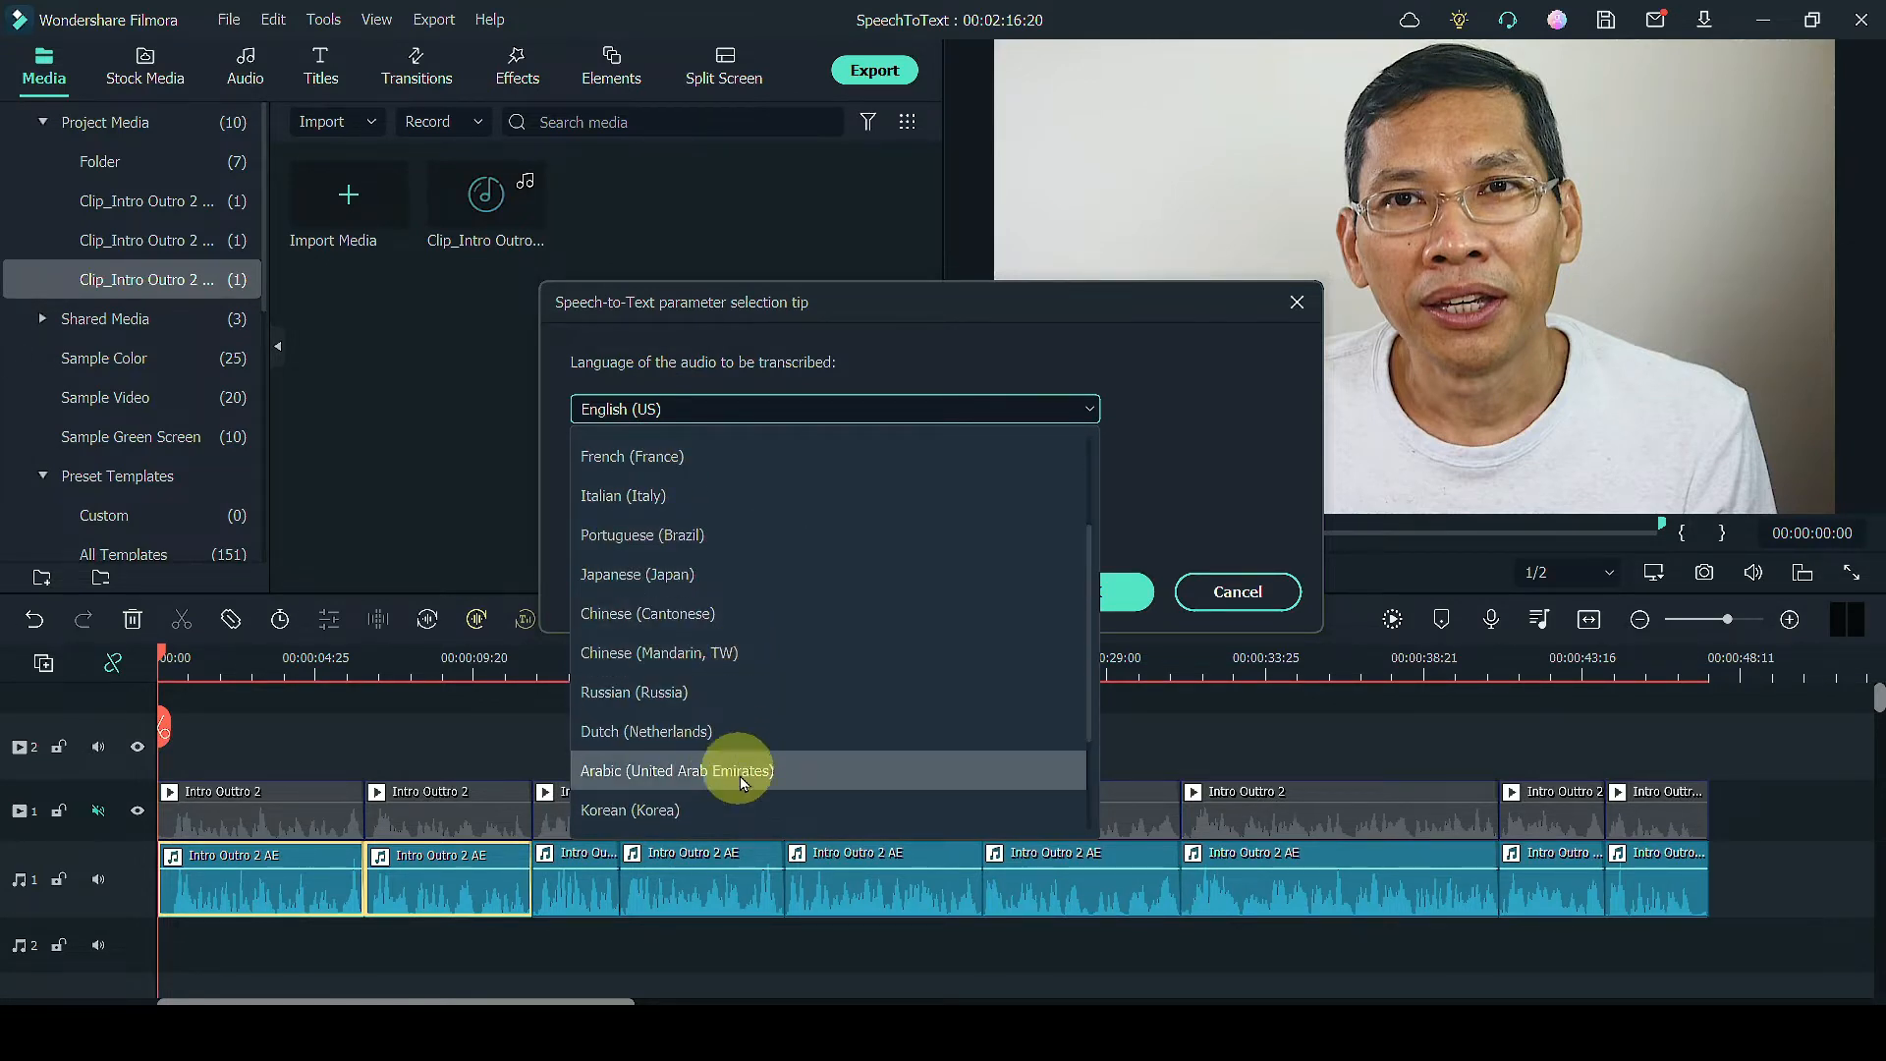
left_click(1183, 384)
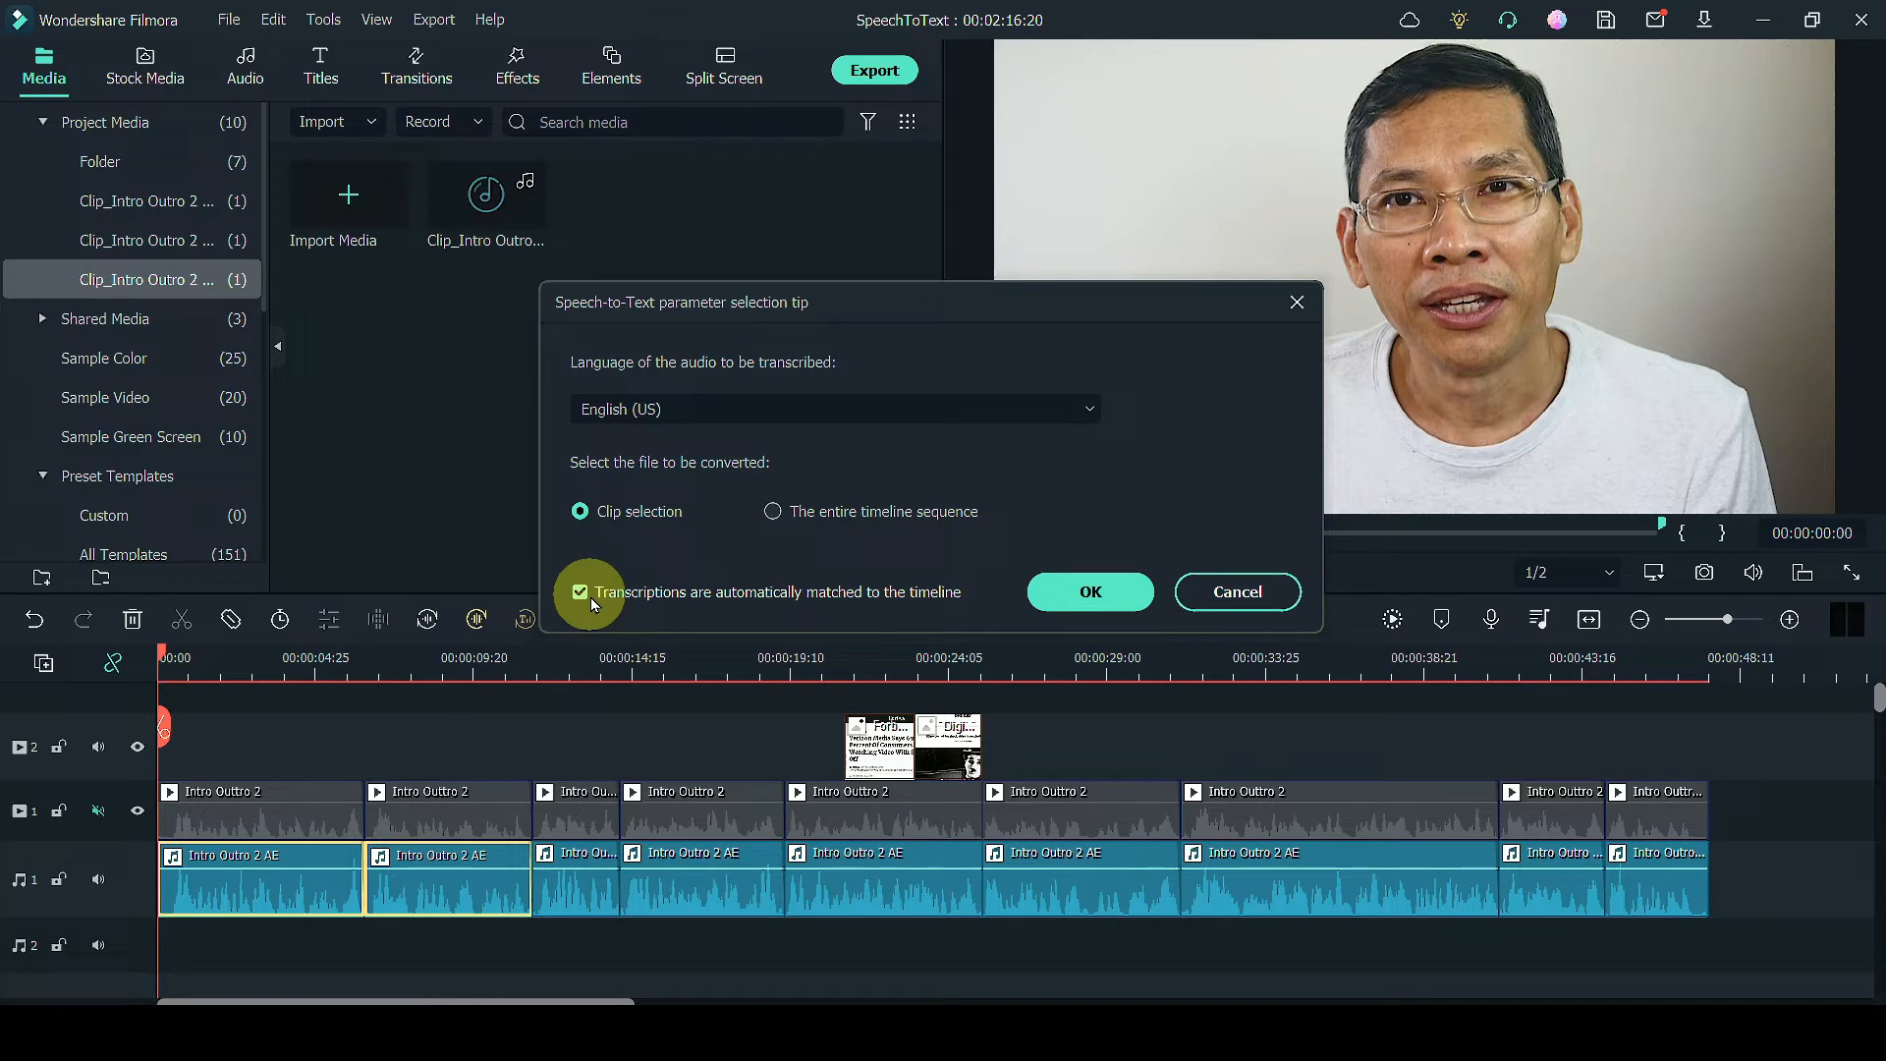
left_click(1091, 594)
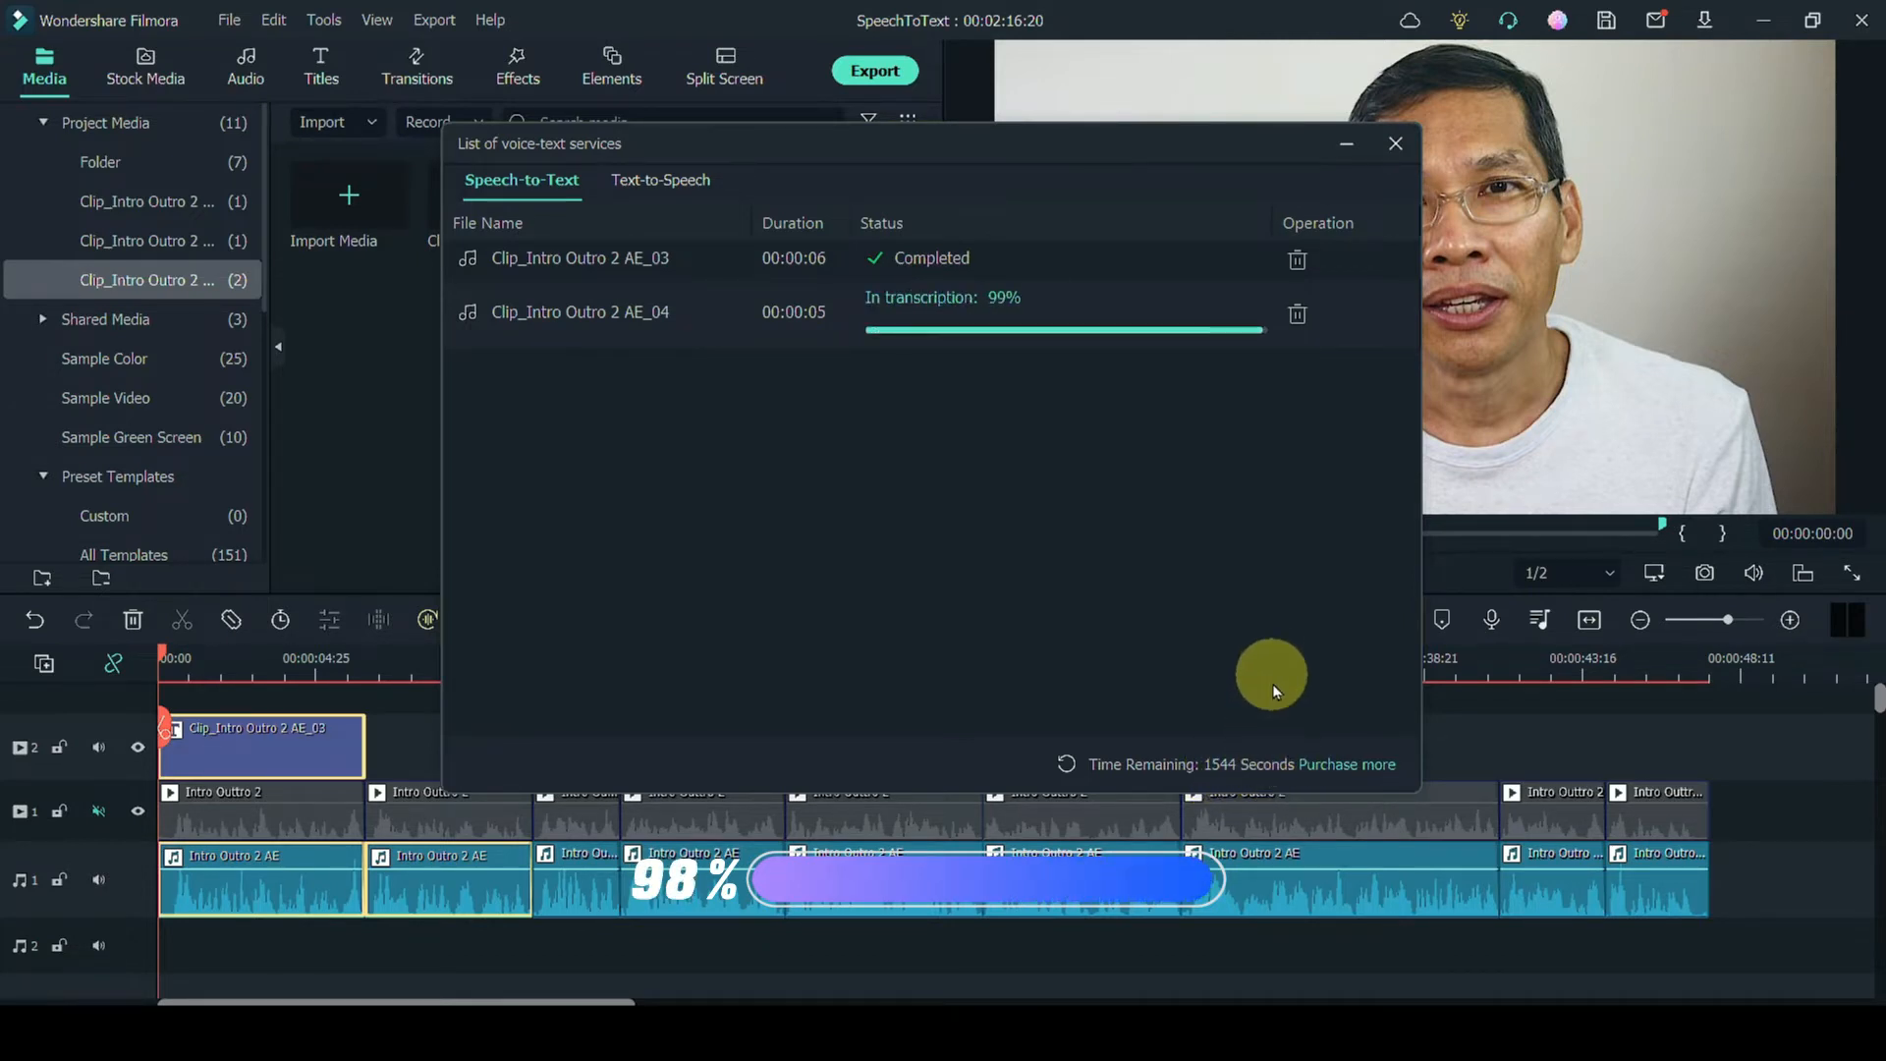
Open the purchase page for more transcription time and review the Speech-to-Text plans
left_click(1354, 766)
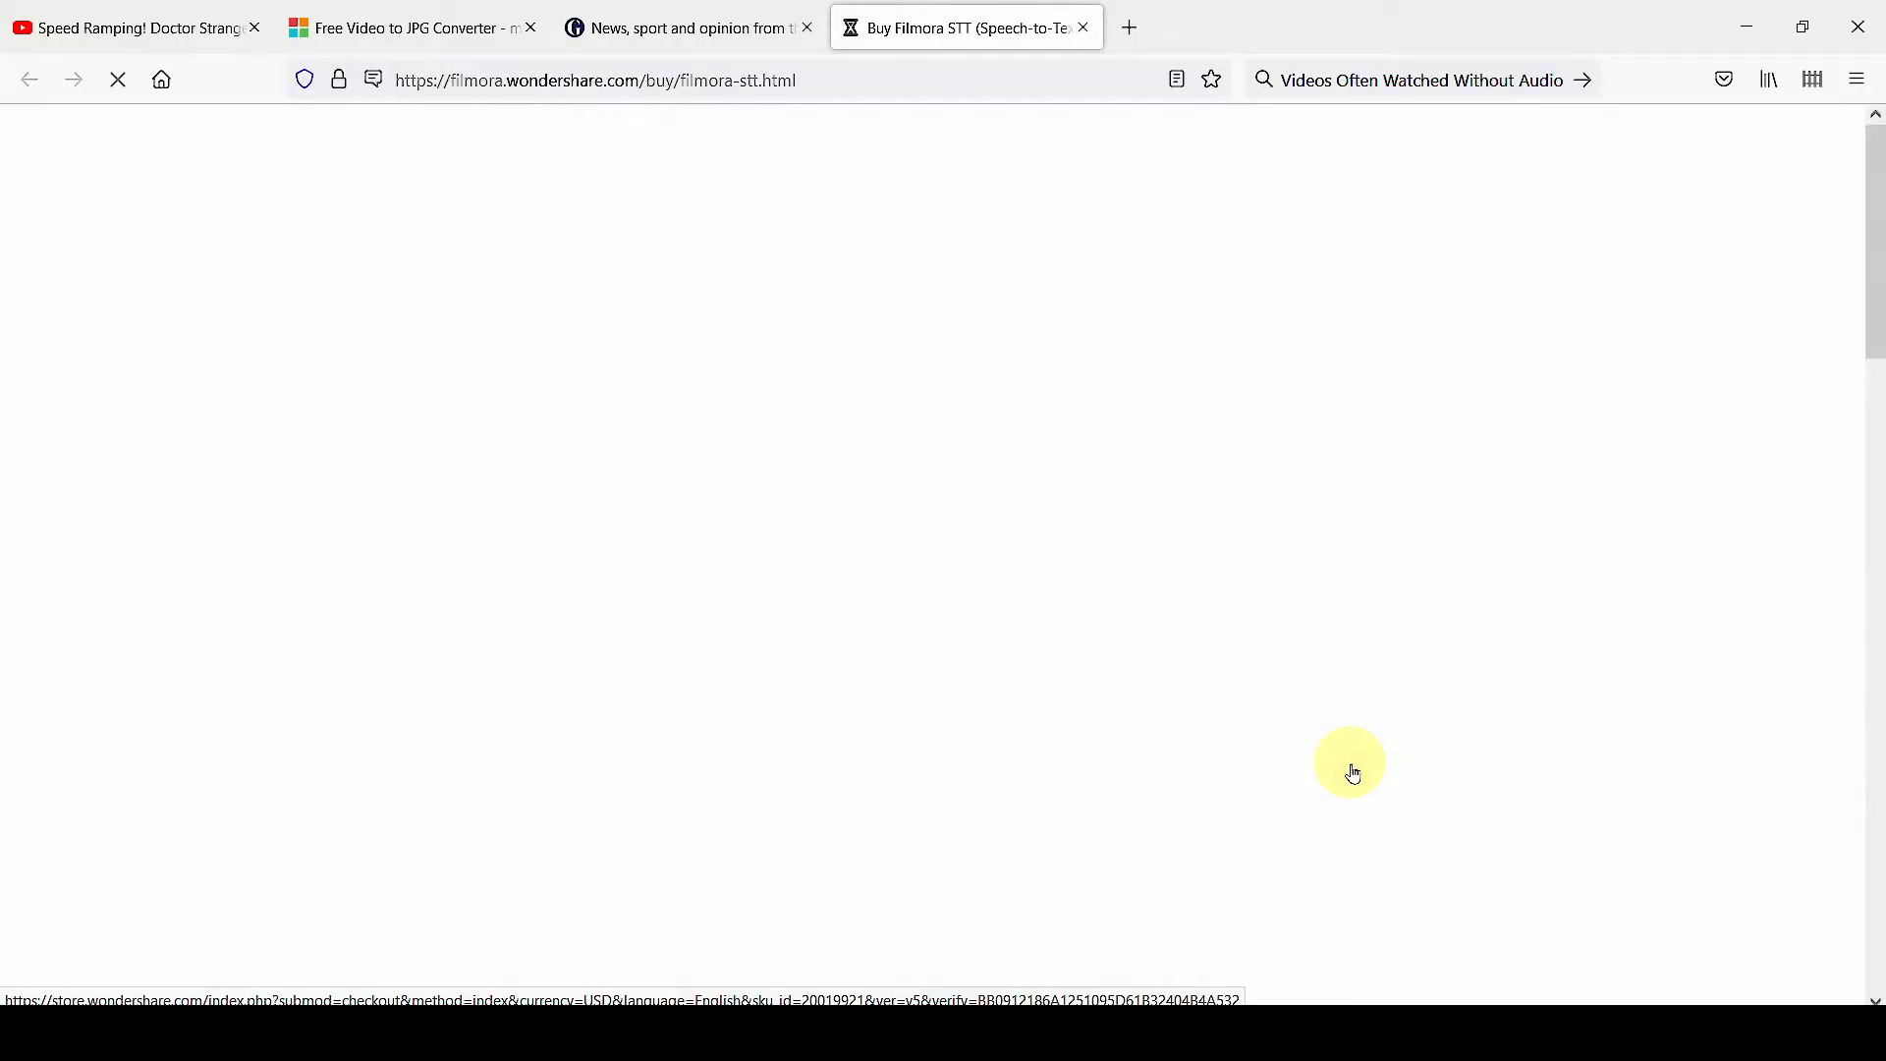
scroll(845, 530, "down", 3)
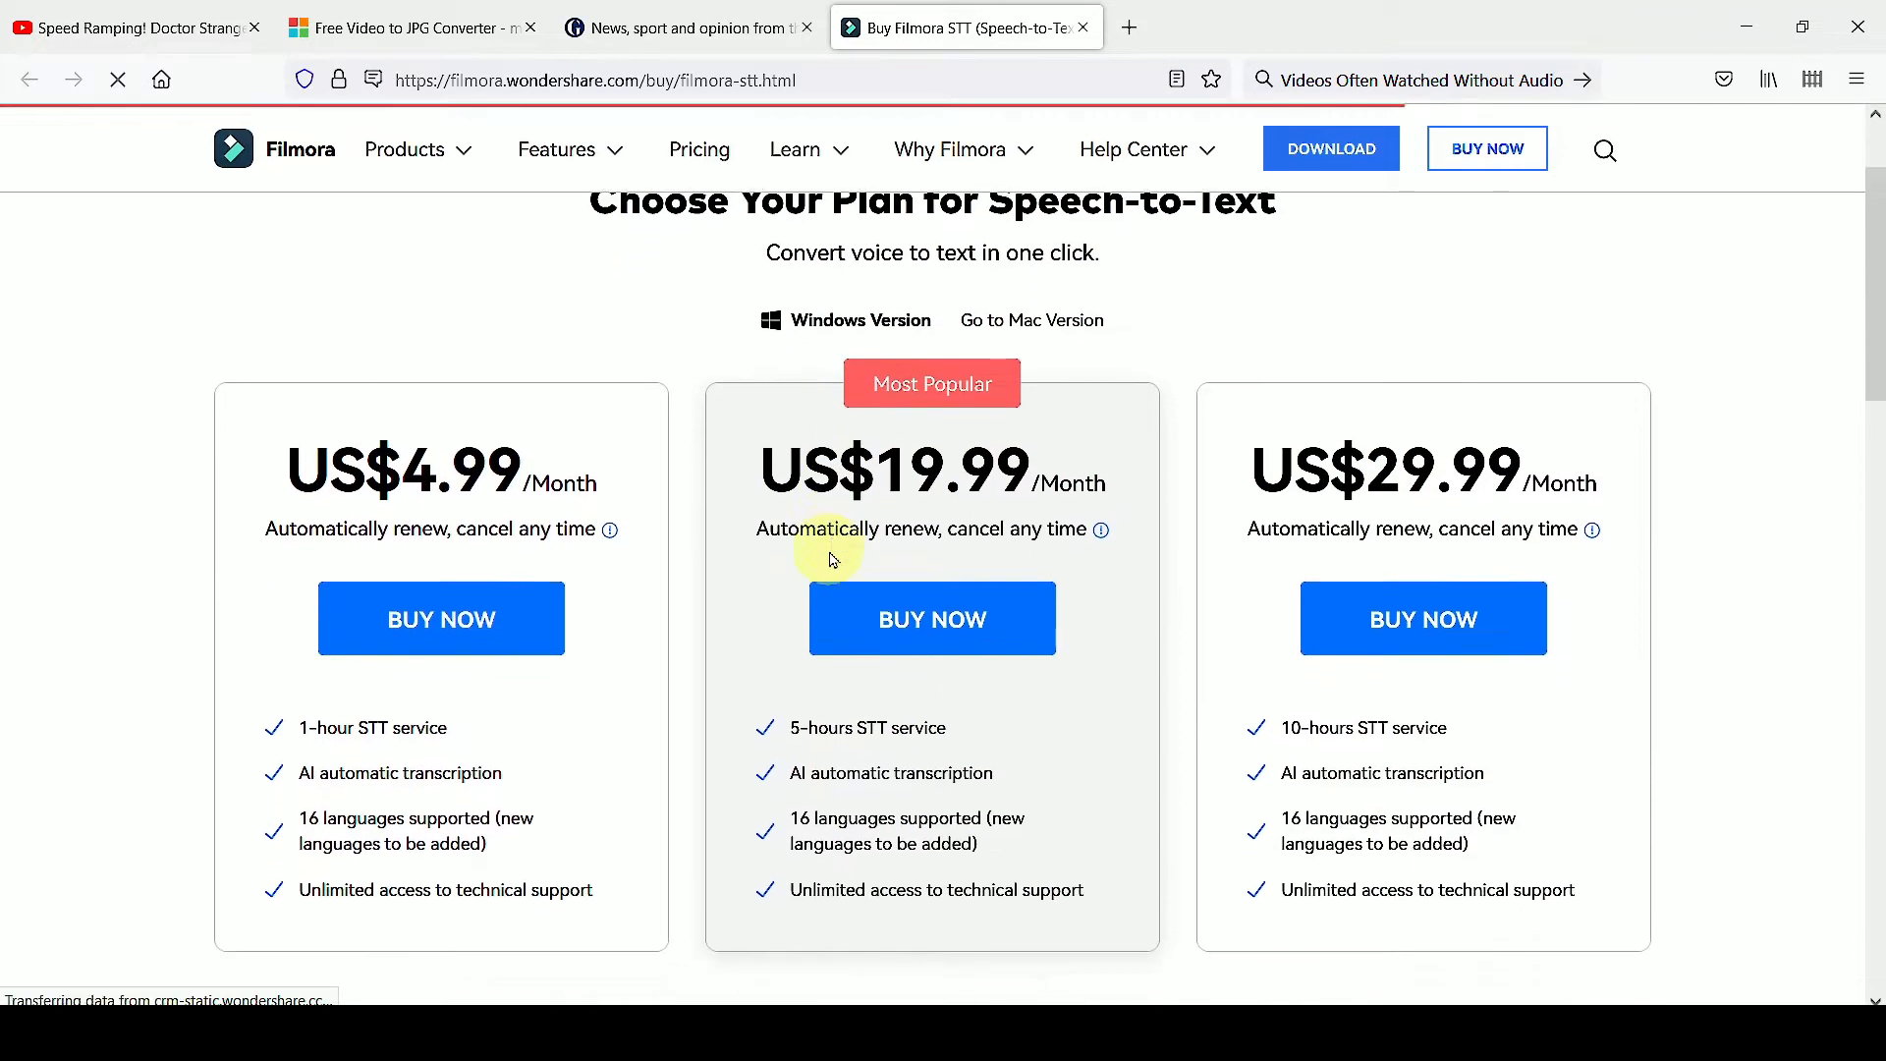
scroll(770, 571, "down", 1)
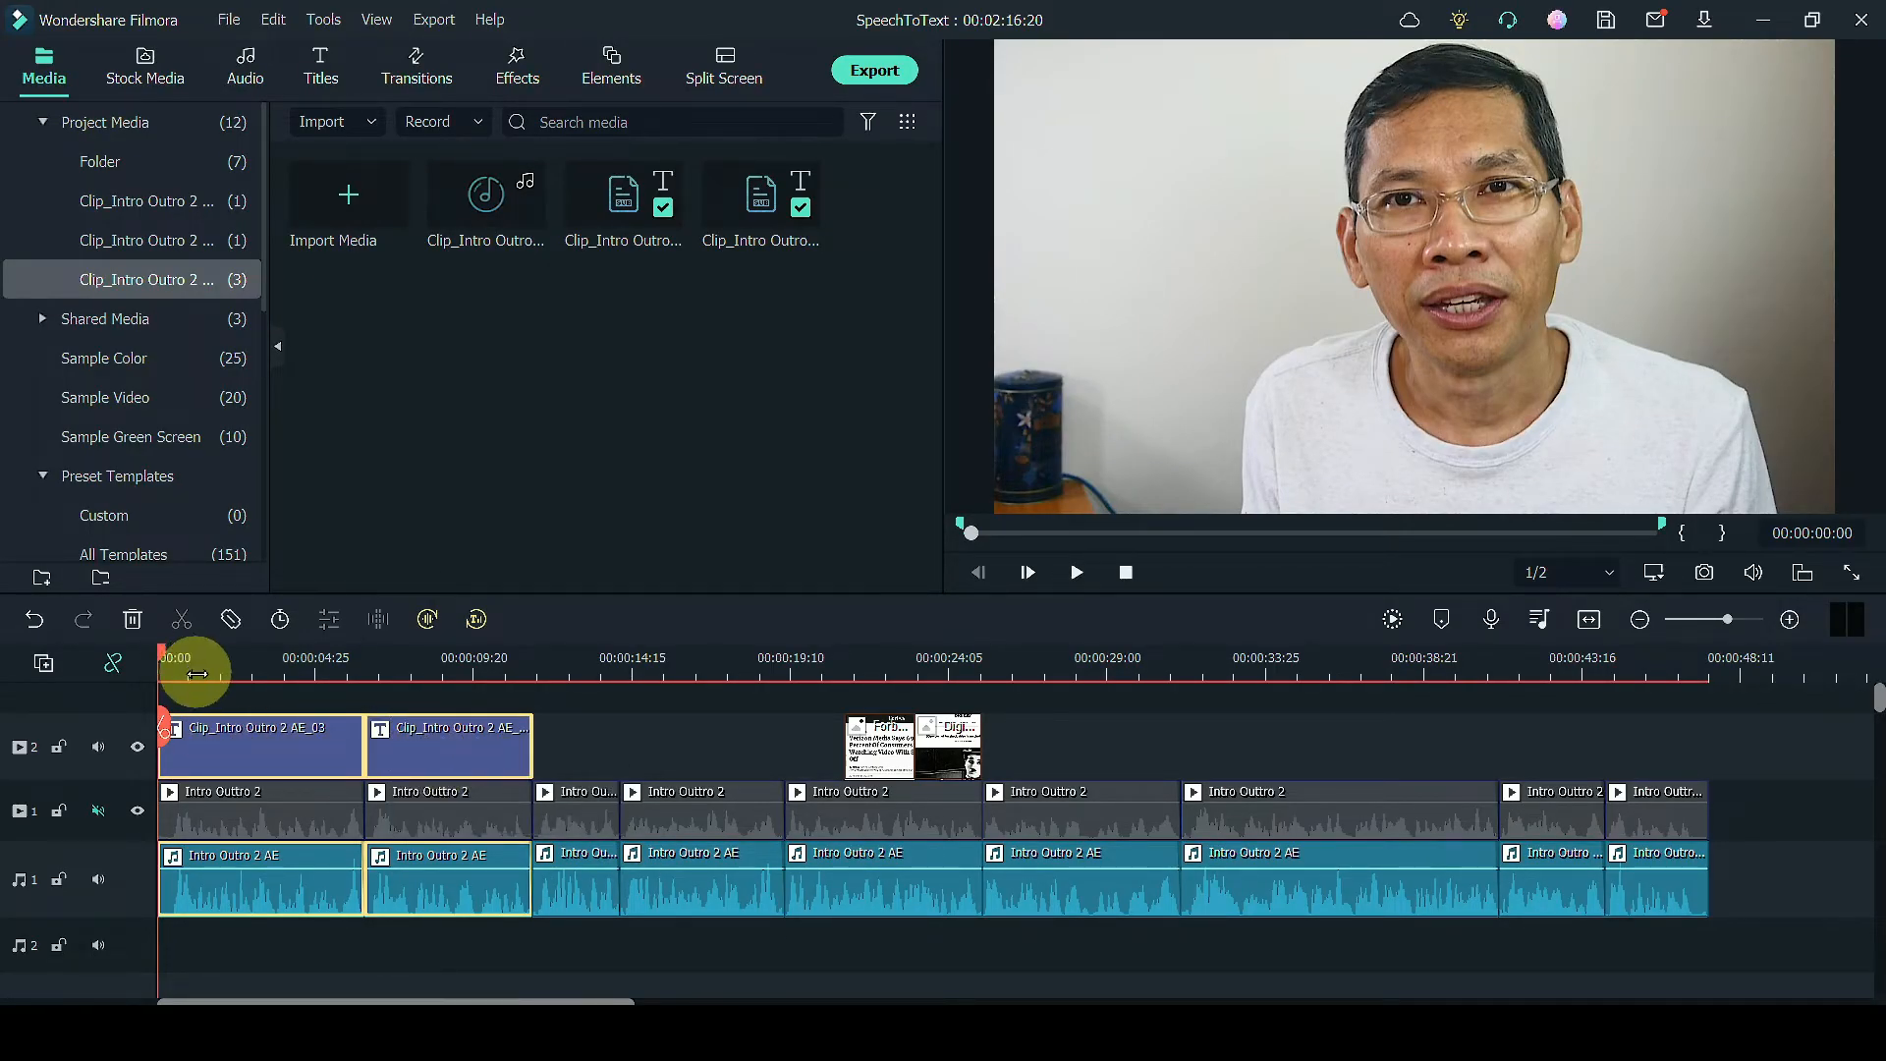
Preview the generated subtitles and correct the capitalization of "In" and "Filmora" in the first subtitle clip
key("space")
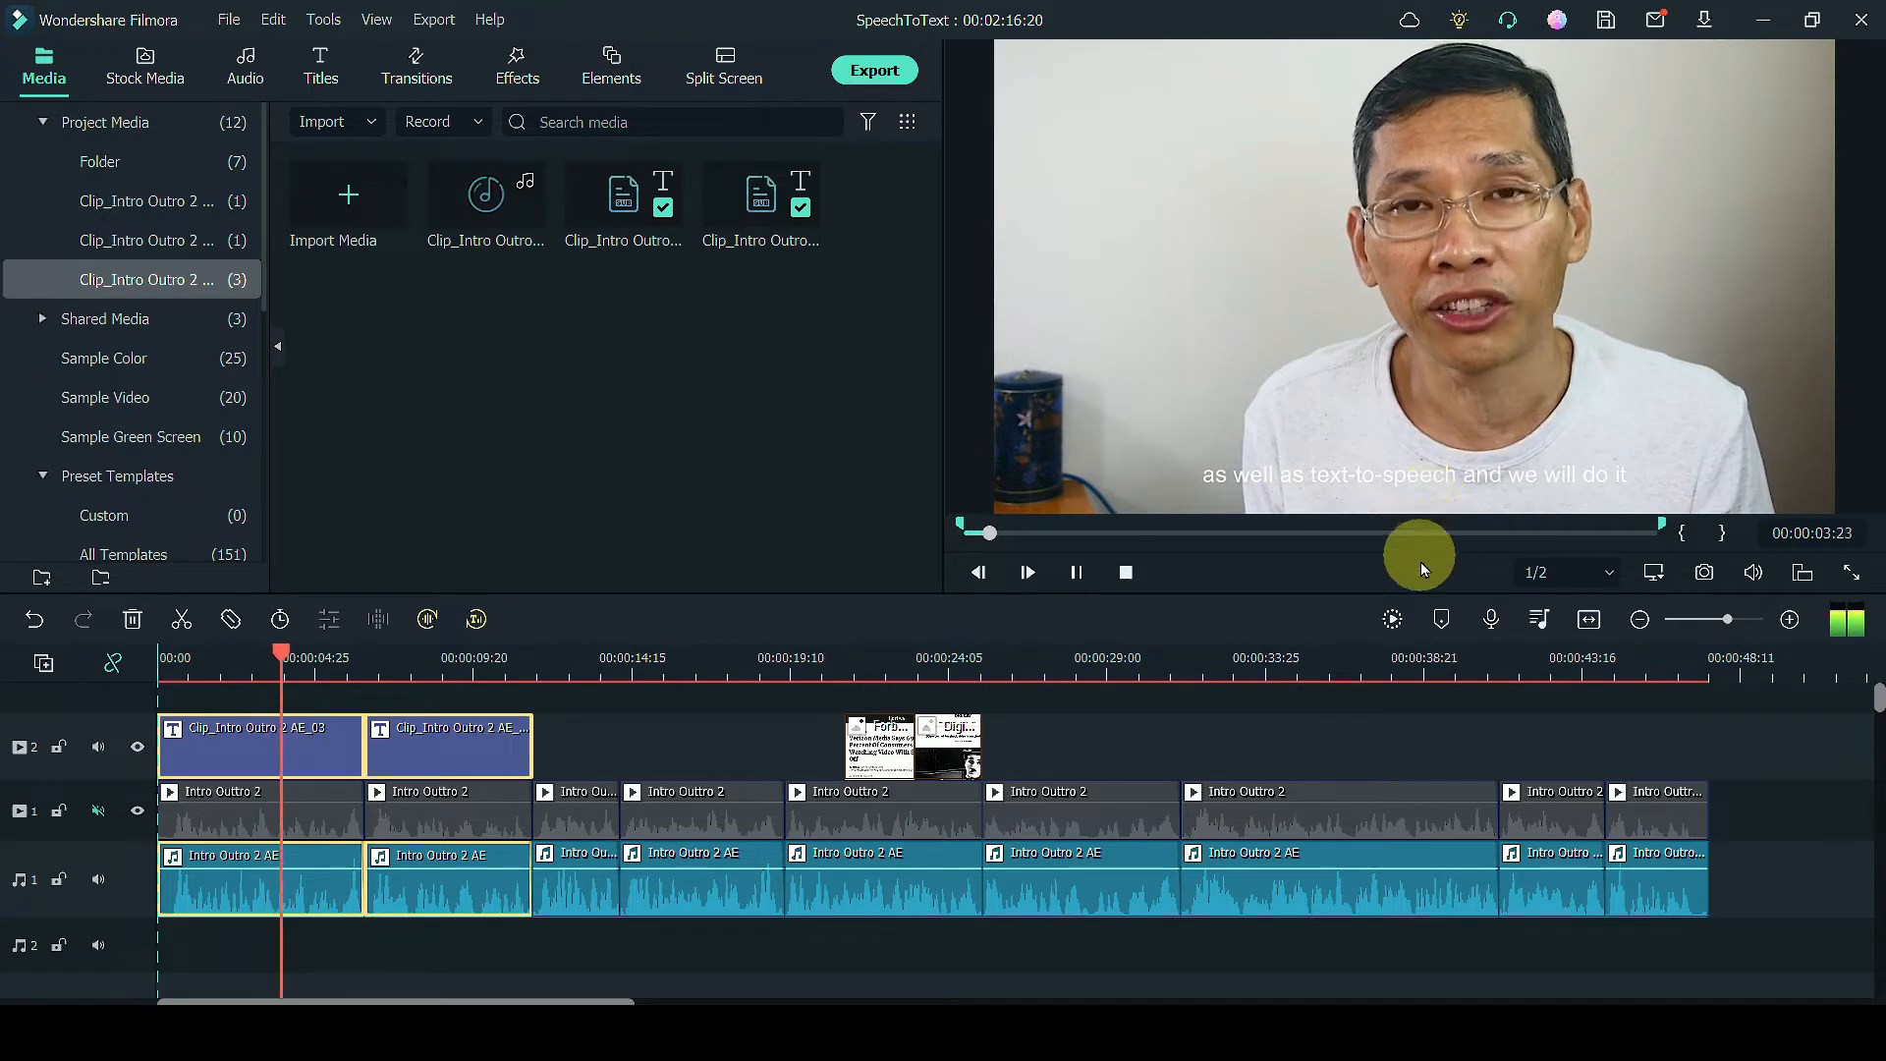
key("space")
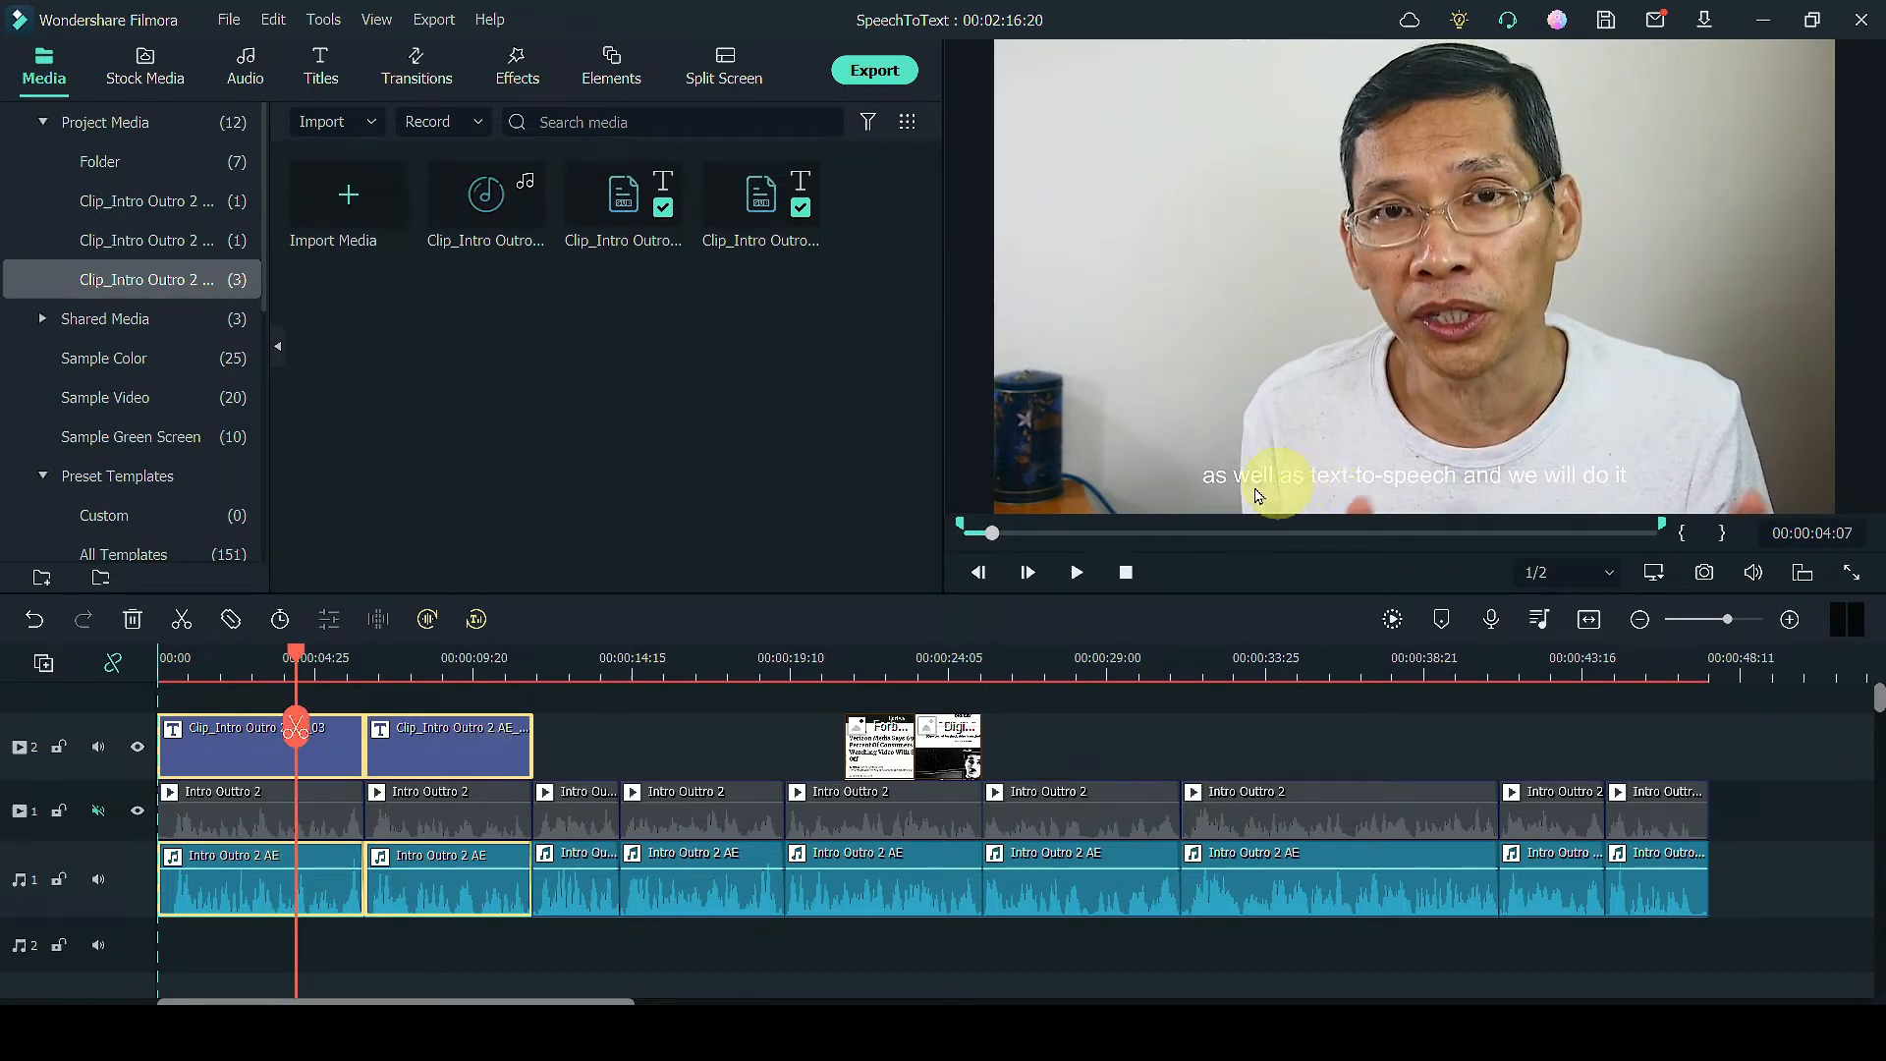
double_click(253, 750)
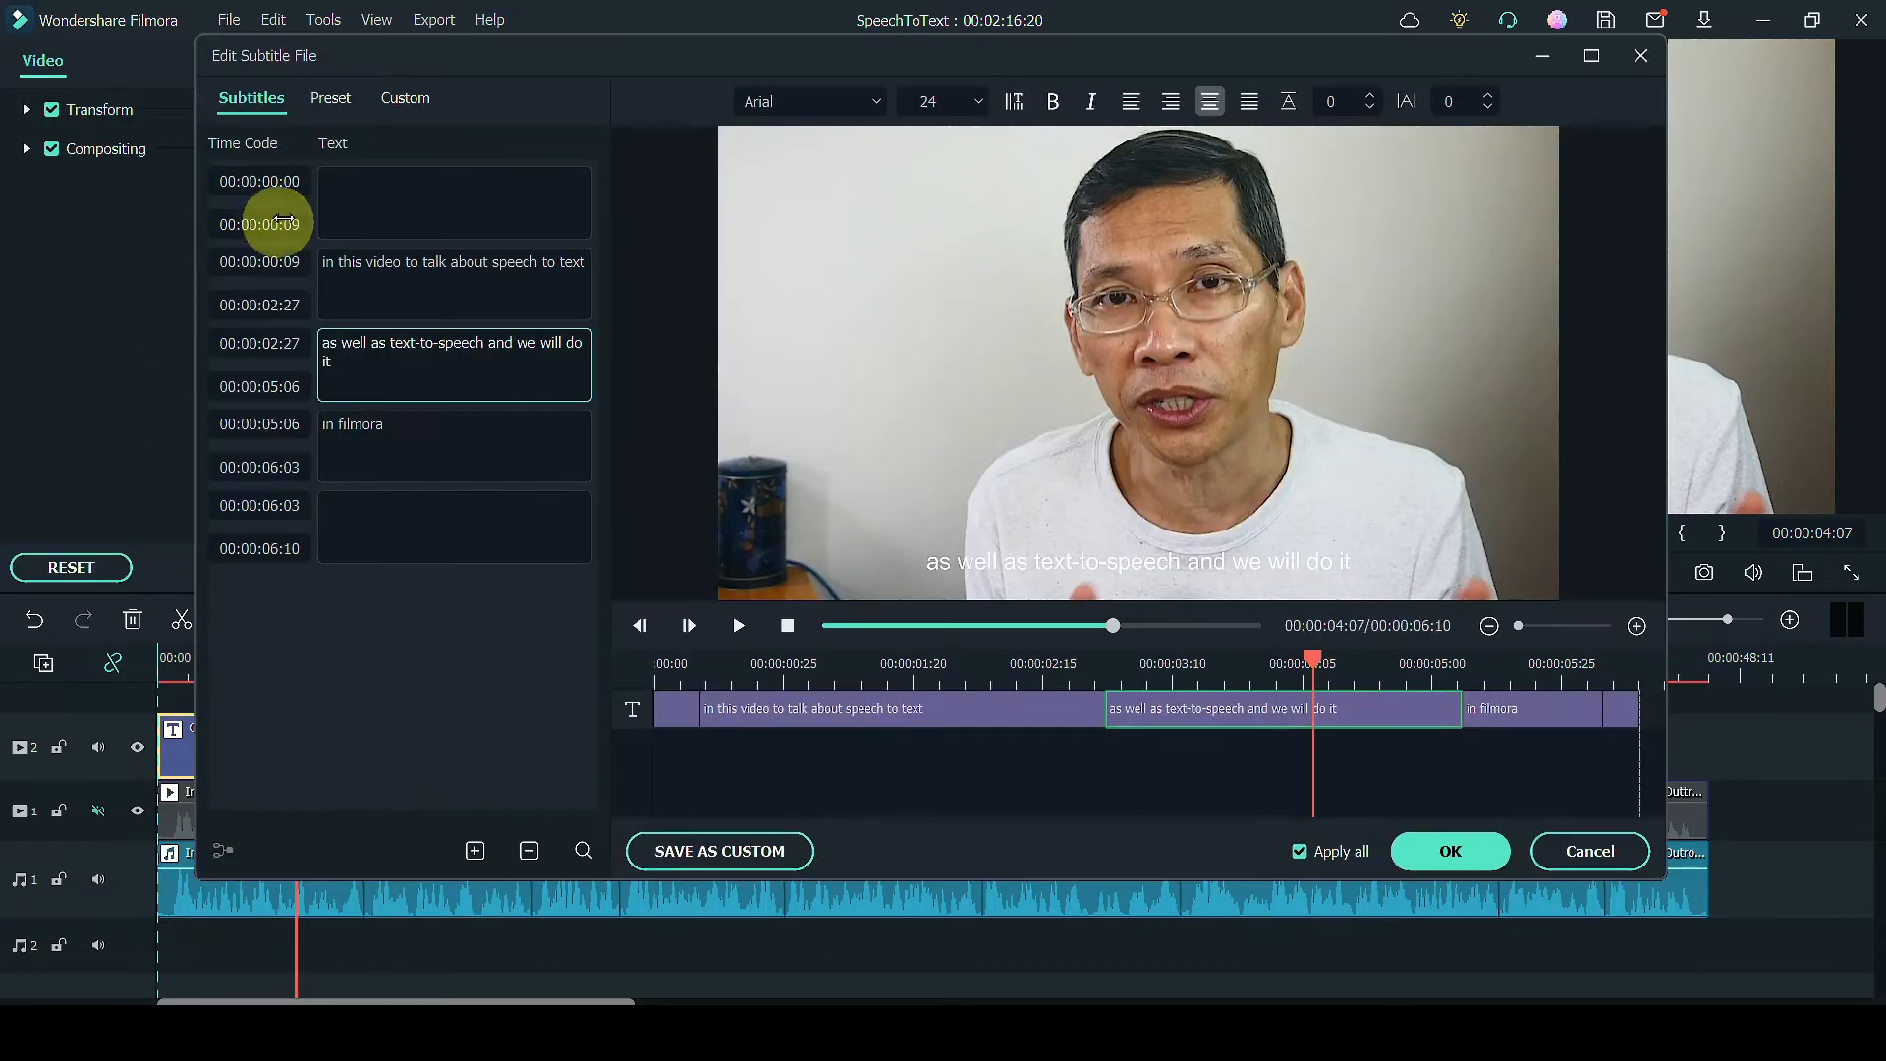
left_click(411, 262)
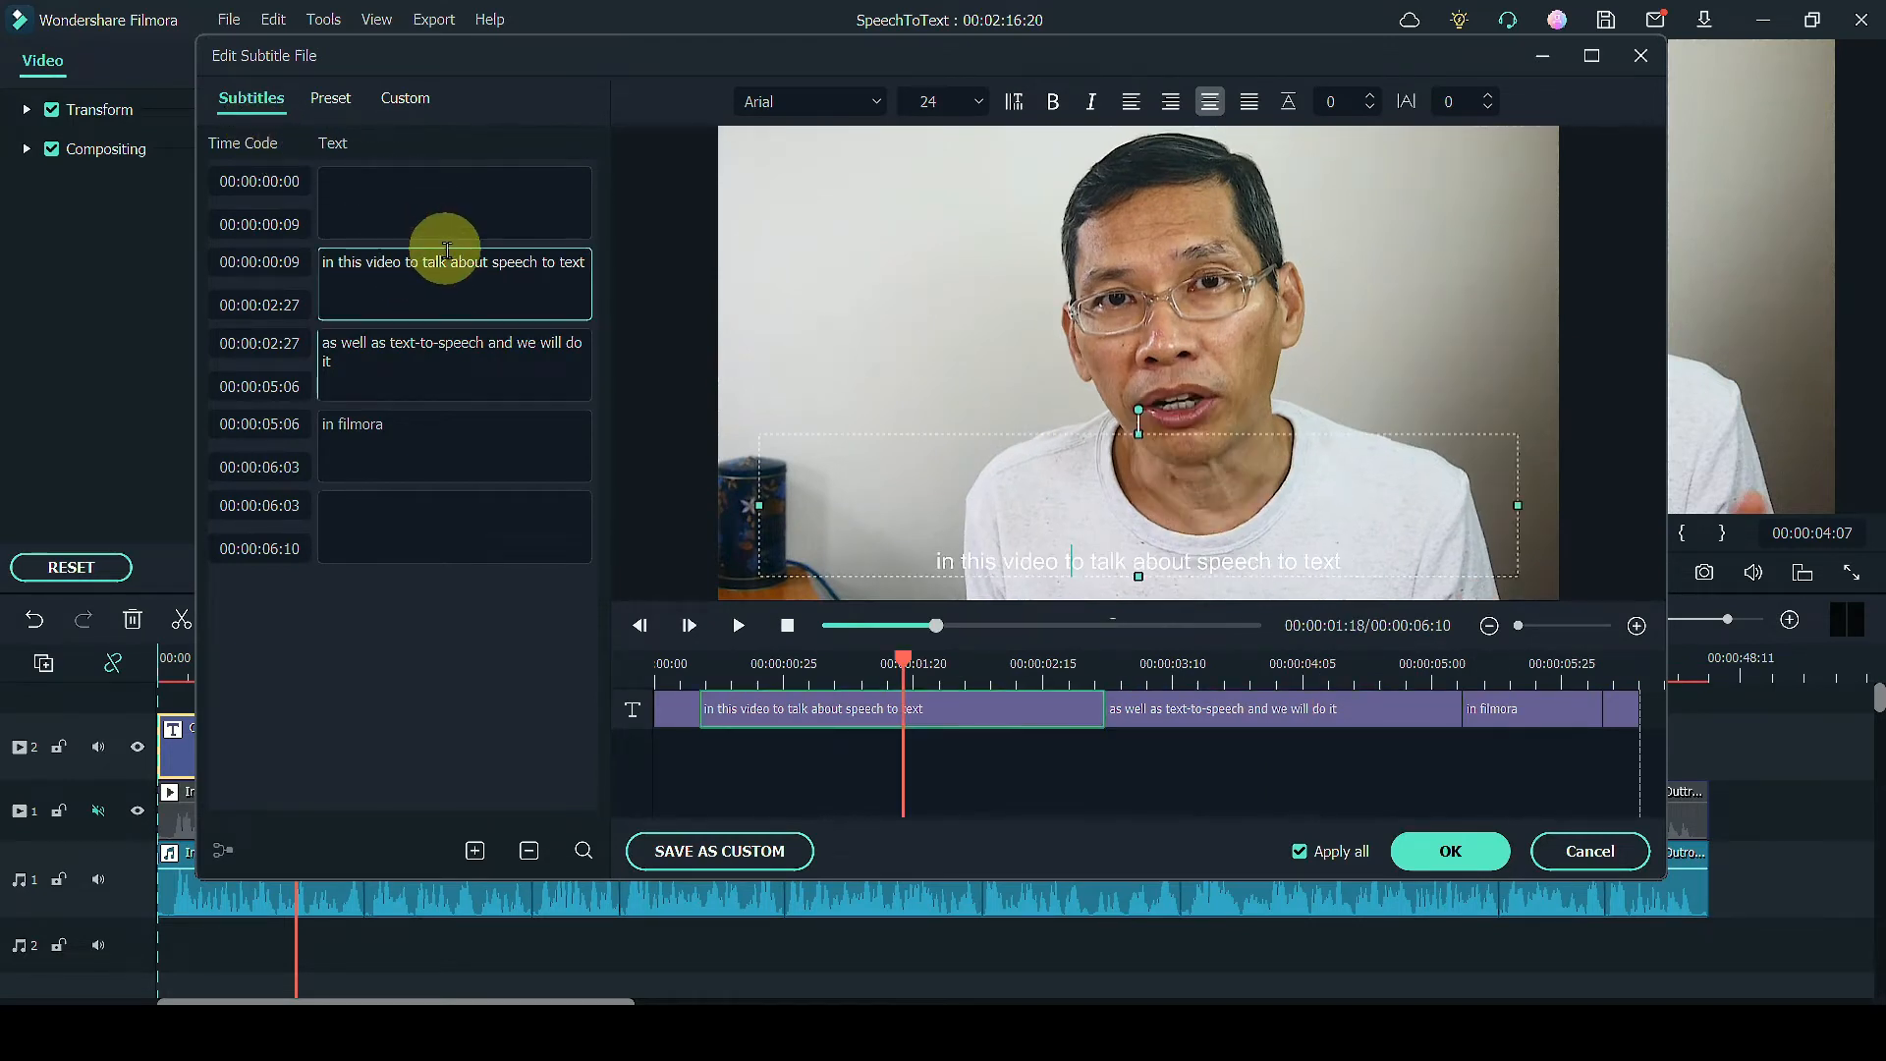
key("Delete")
type("I")
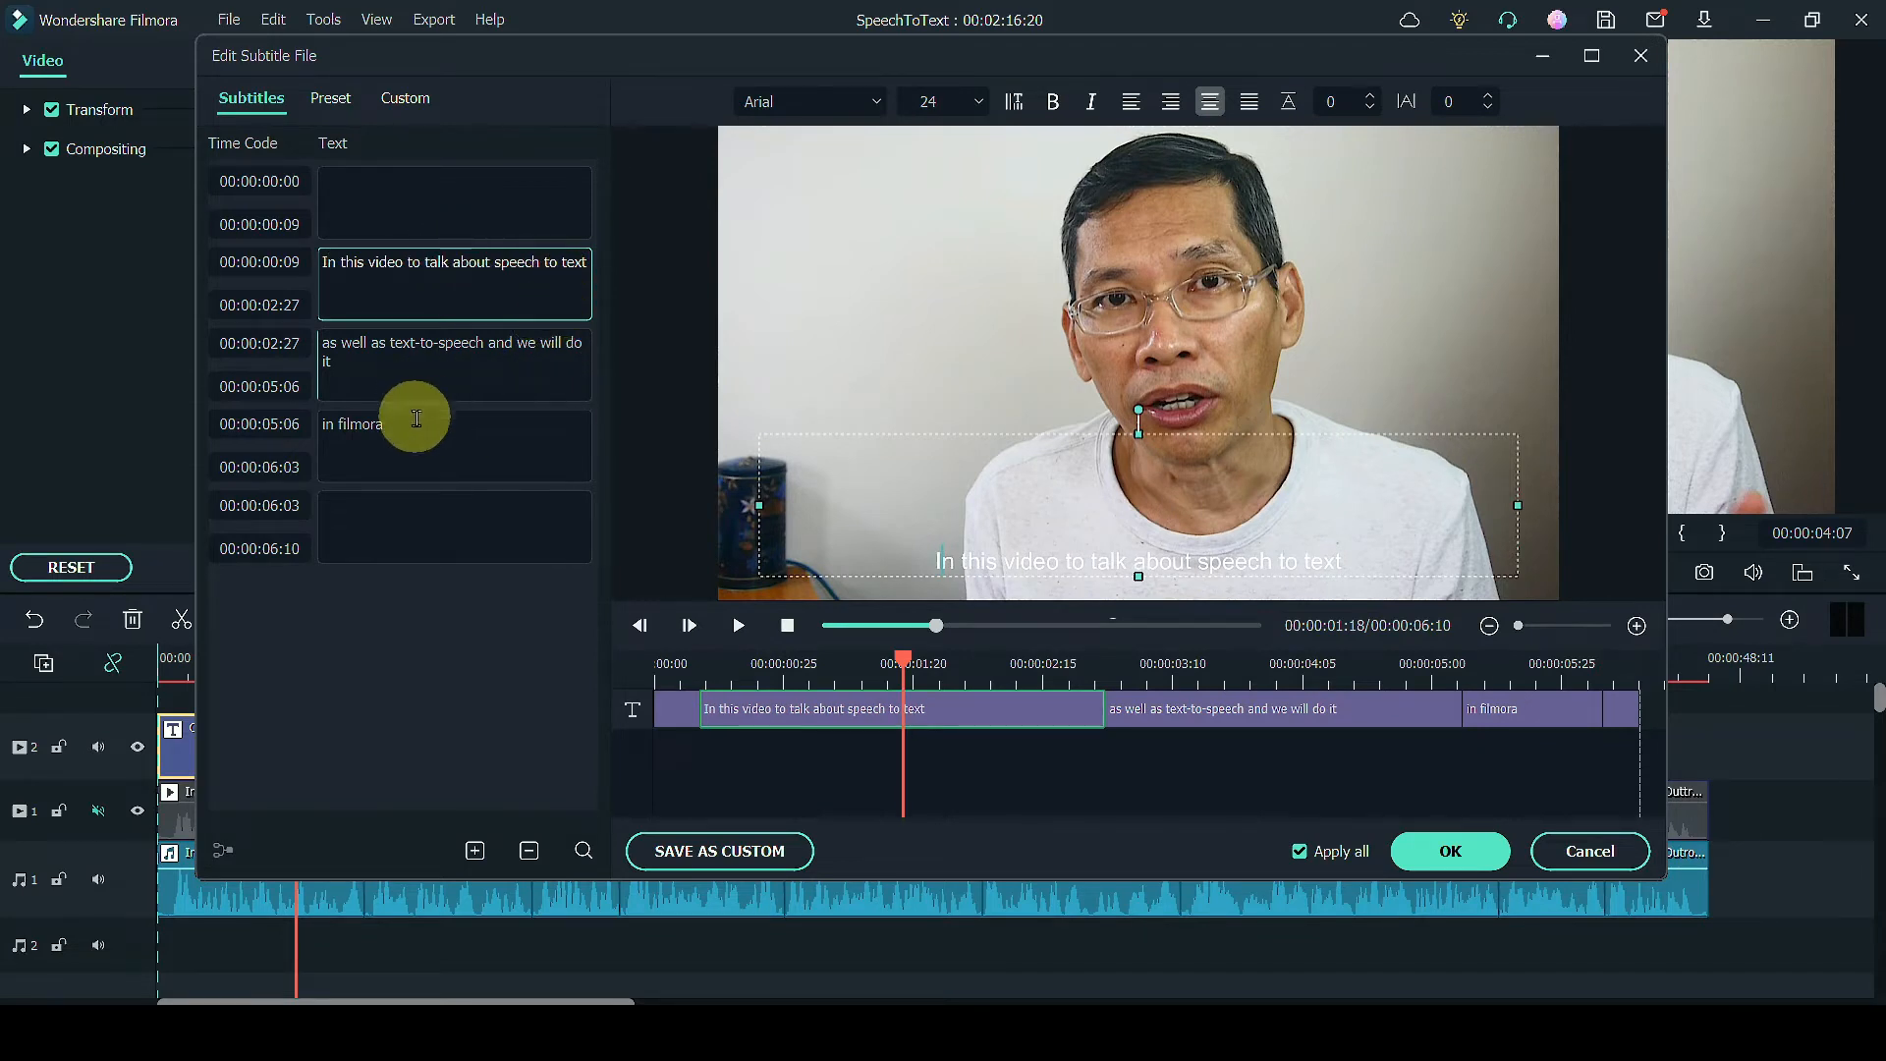
left_click(343, 426)
key("BackSpace")
type("F")
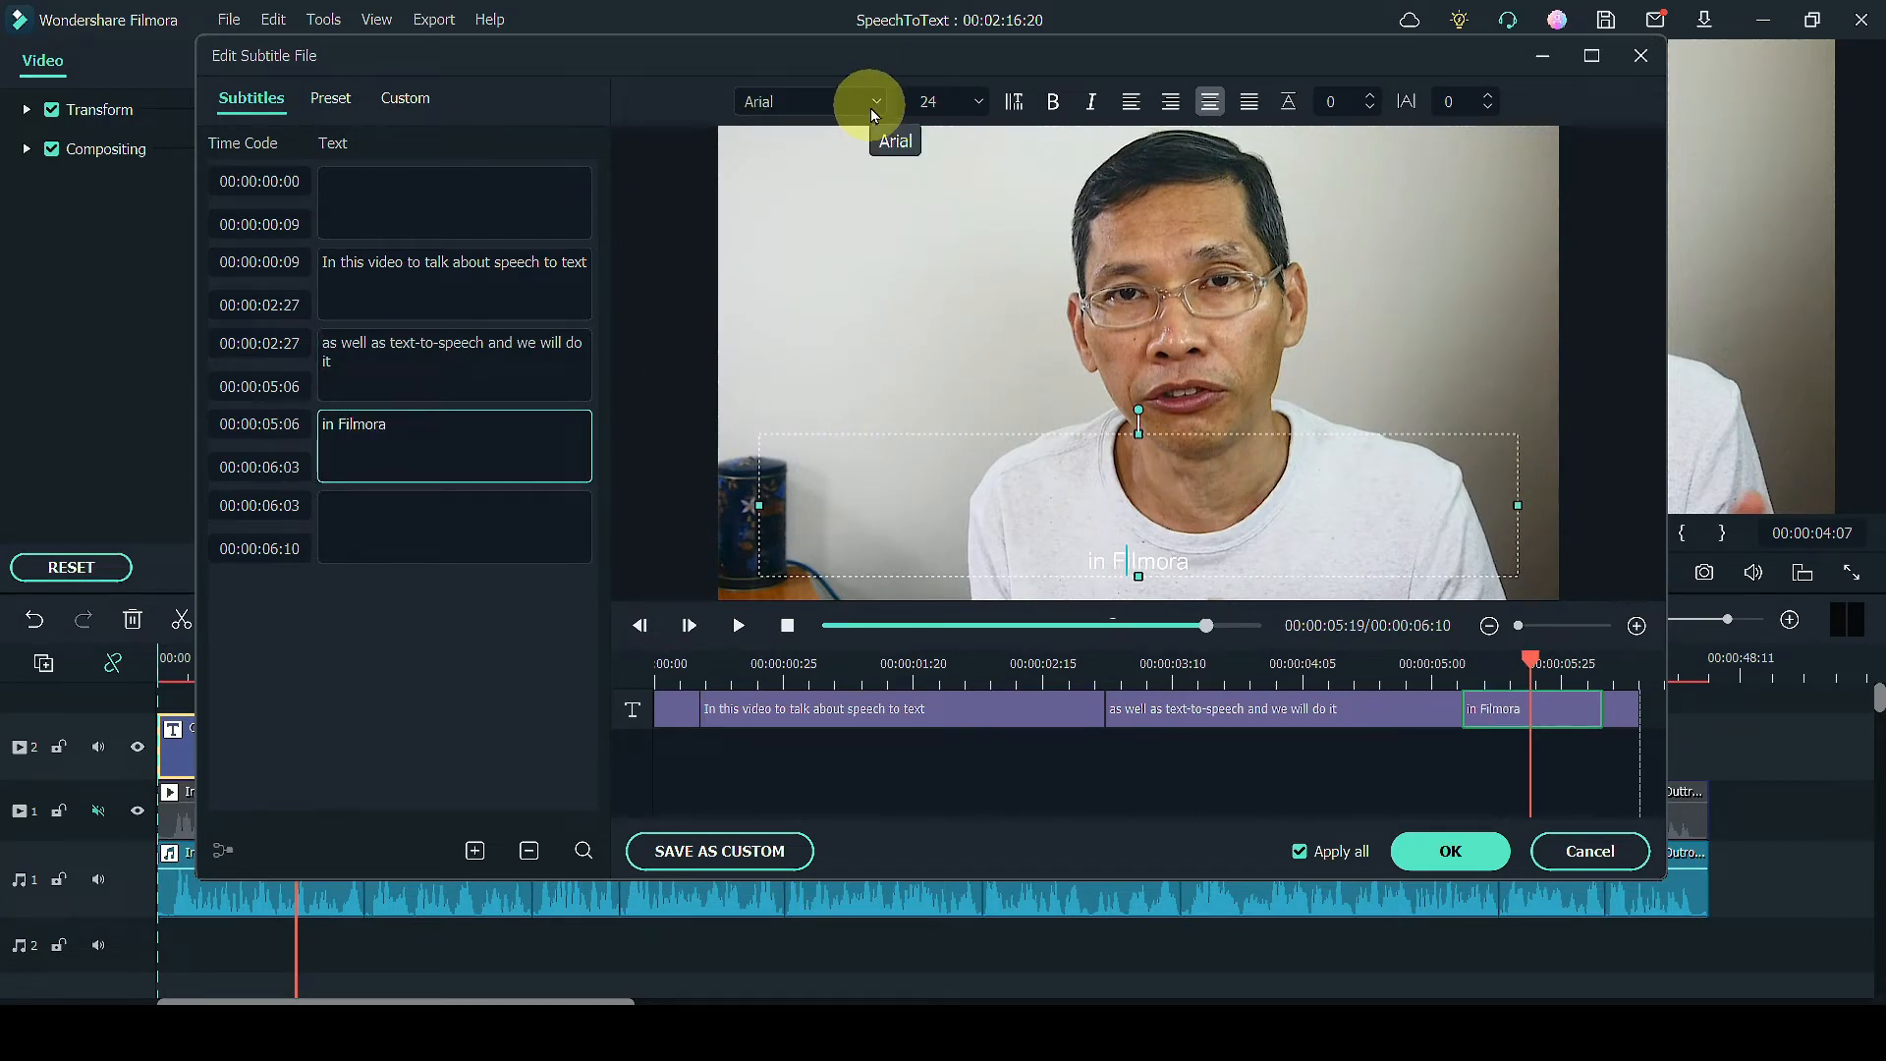
Change the subtitle fill color to black and apply the edits to the subtitle file
left_click(405, 99)
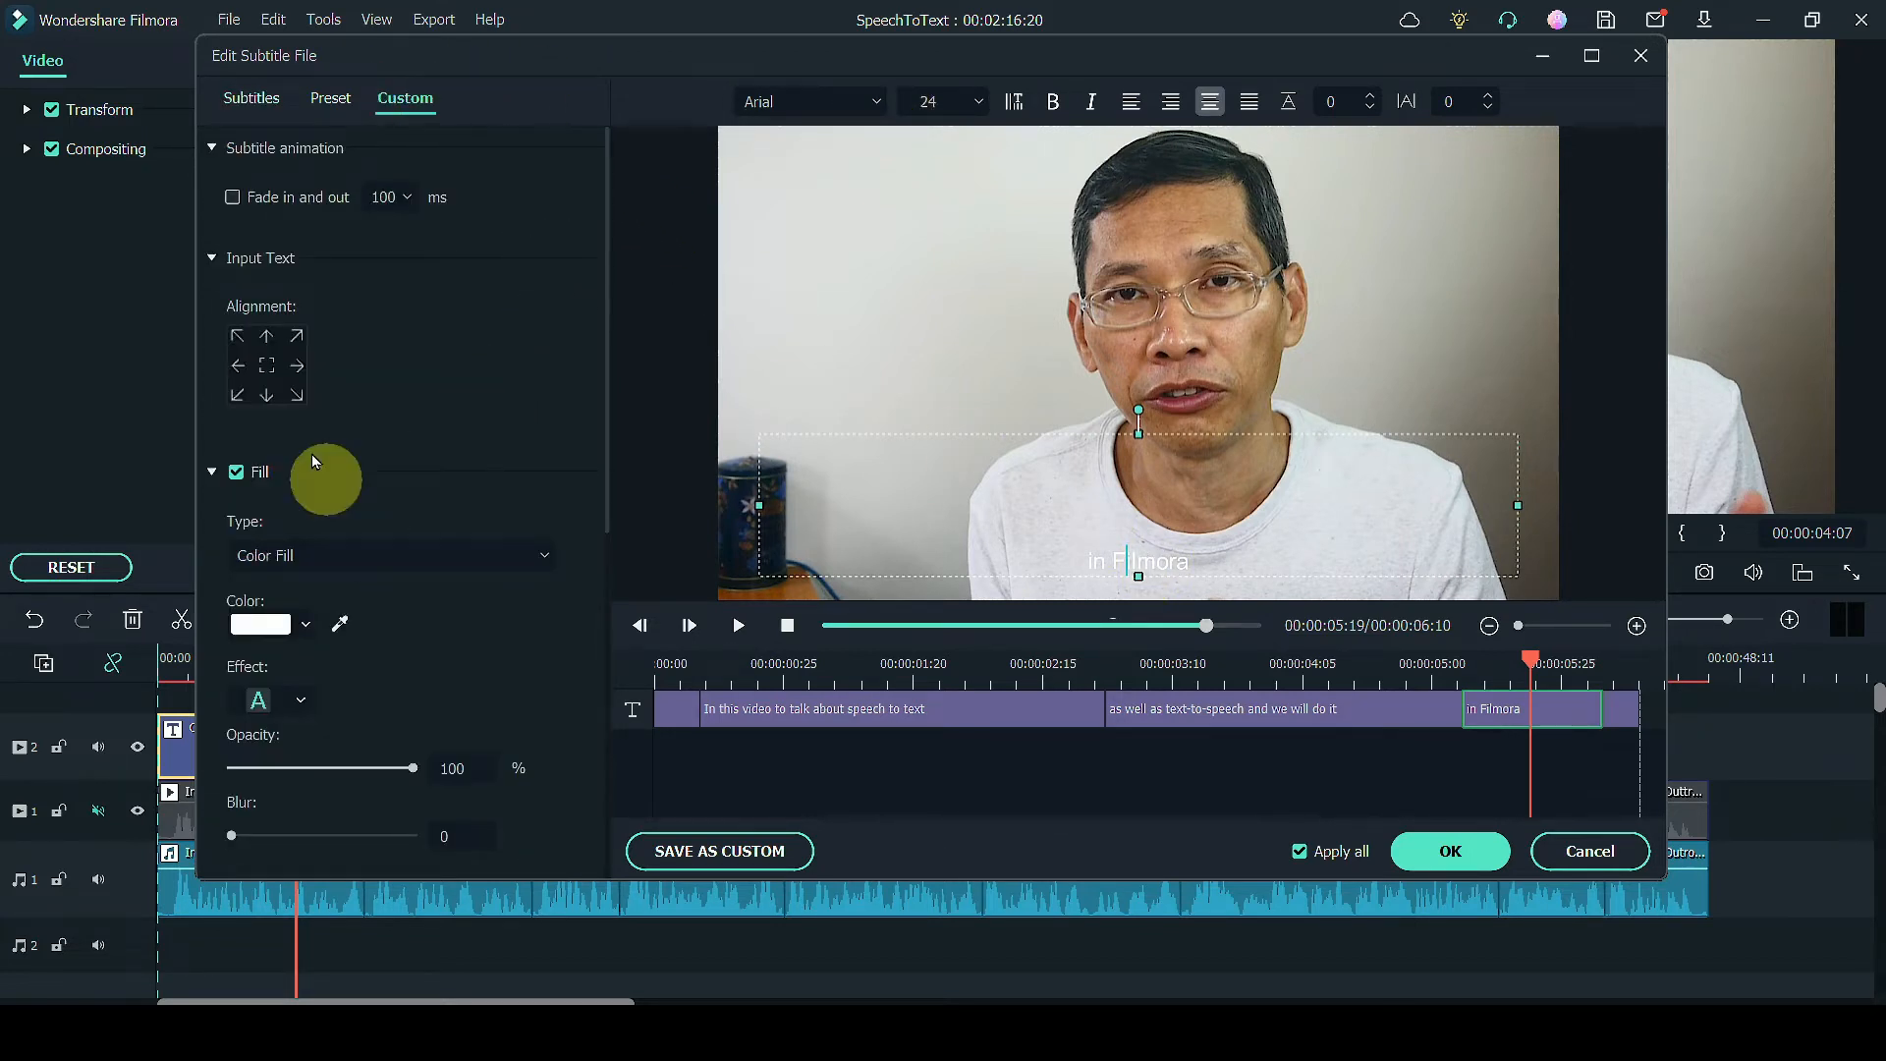
left_click(305, 625)
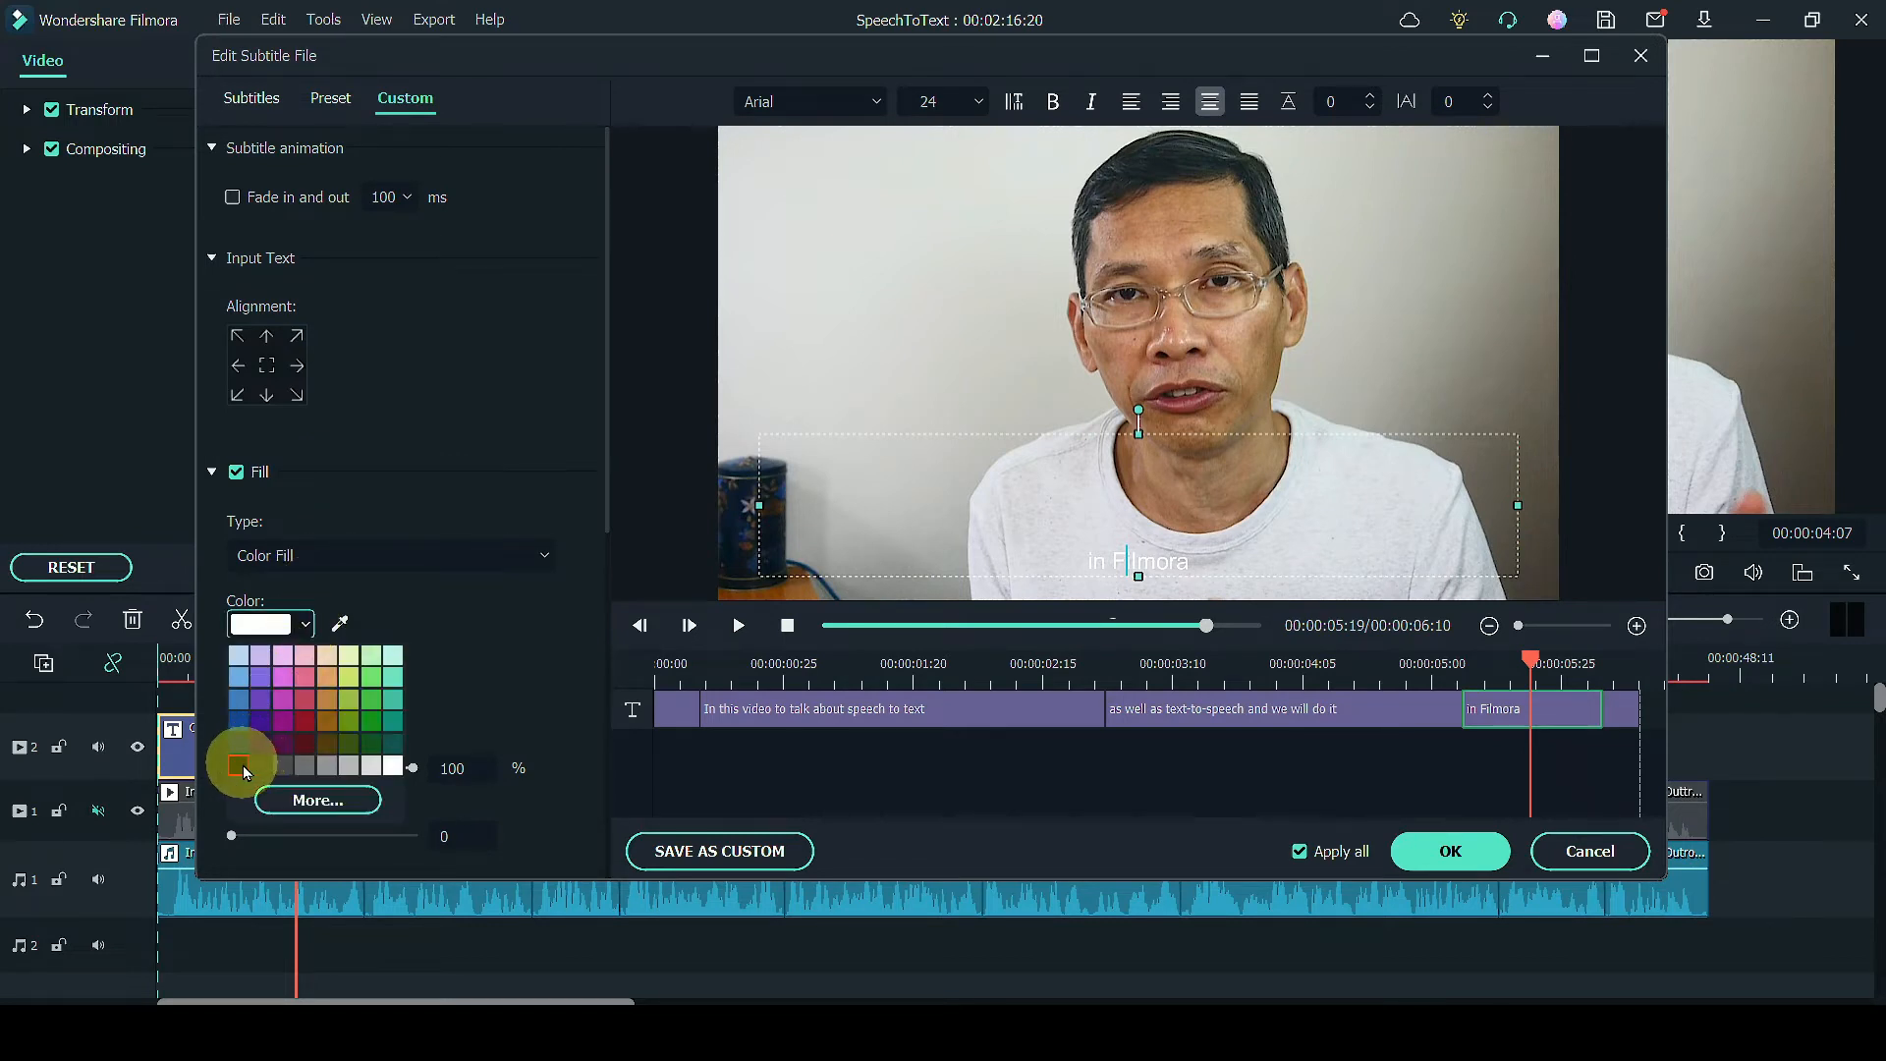
left_click(242, 766)
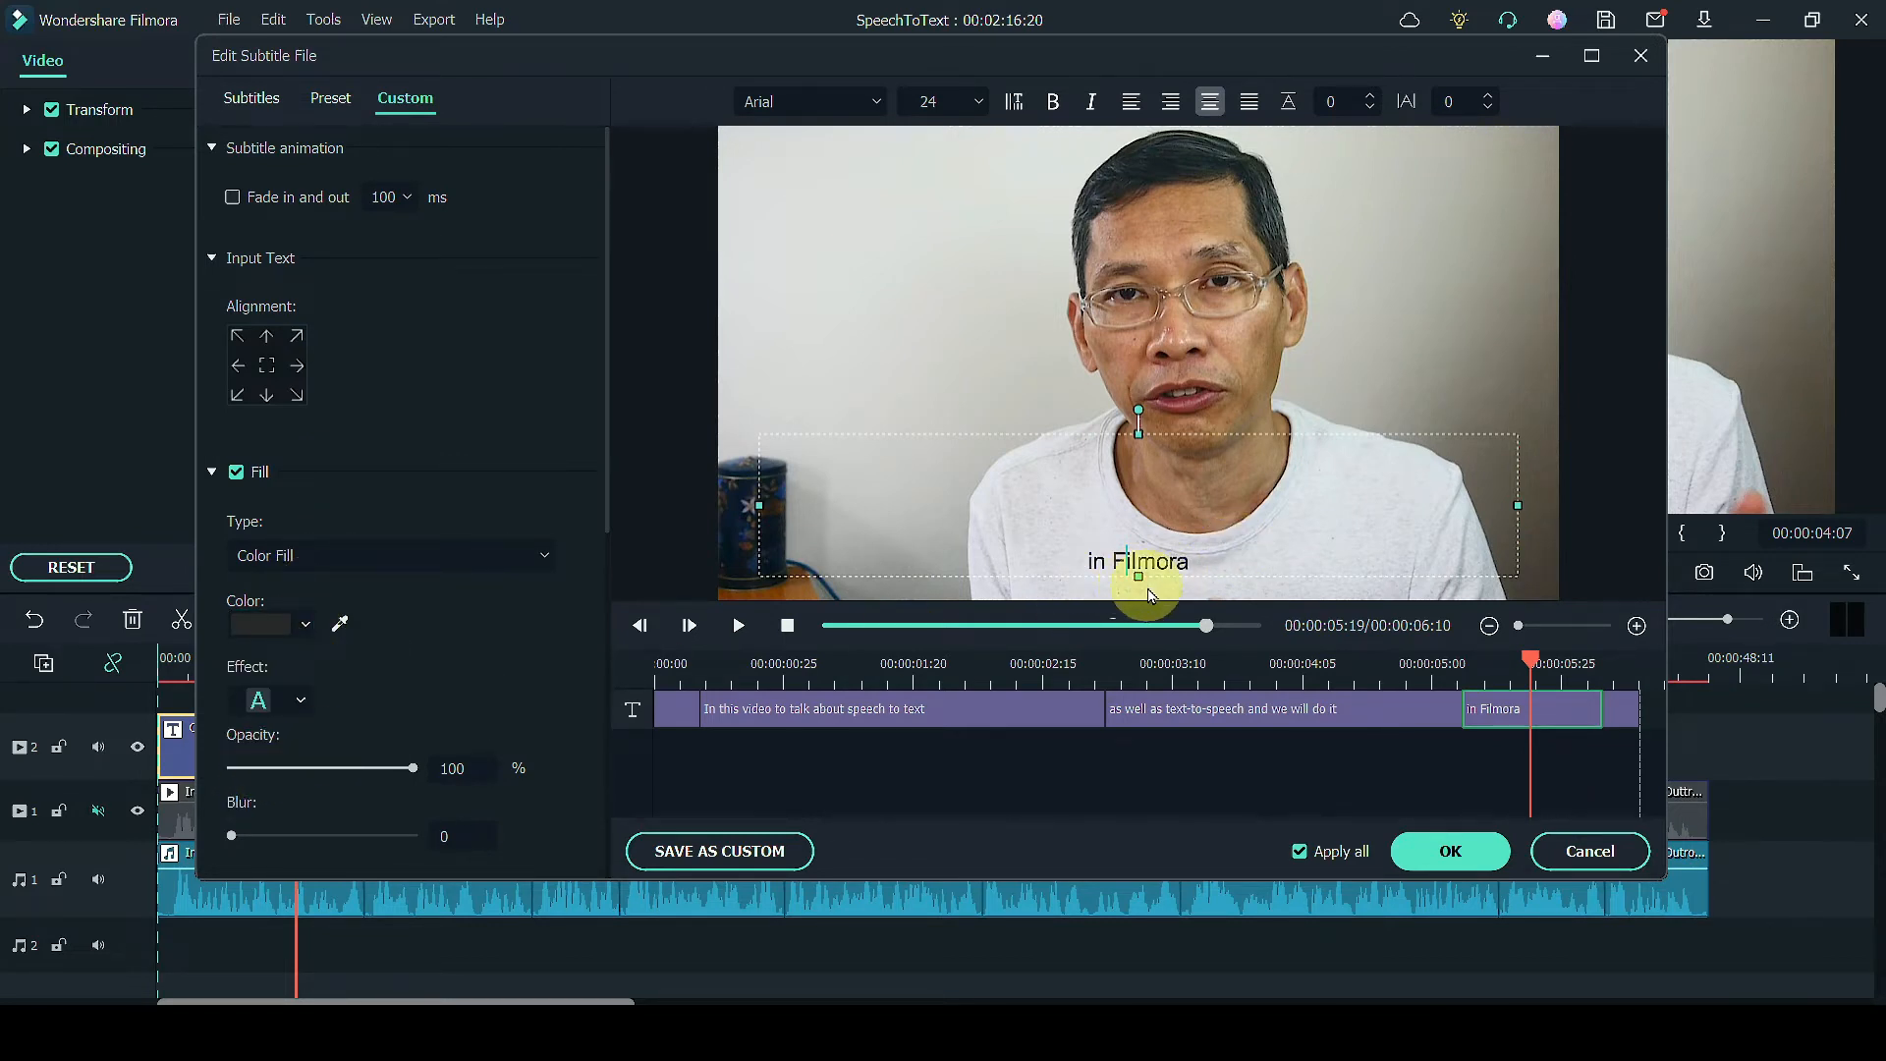
scroll(442, 496, "down", 4)
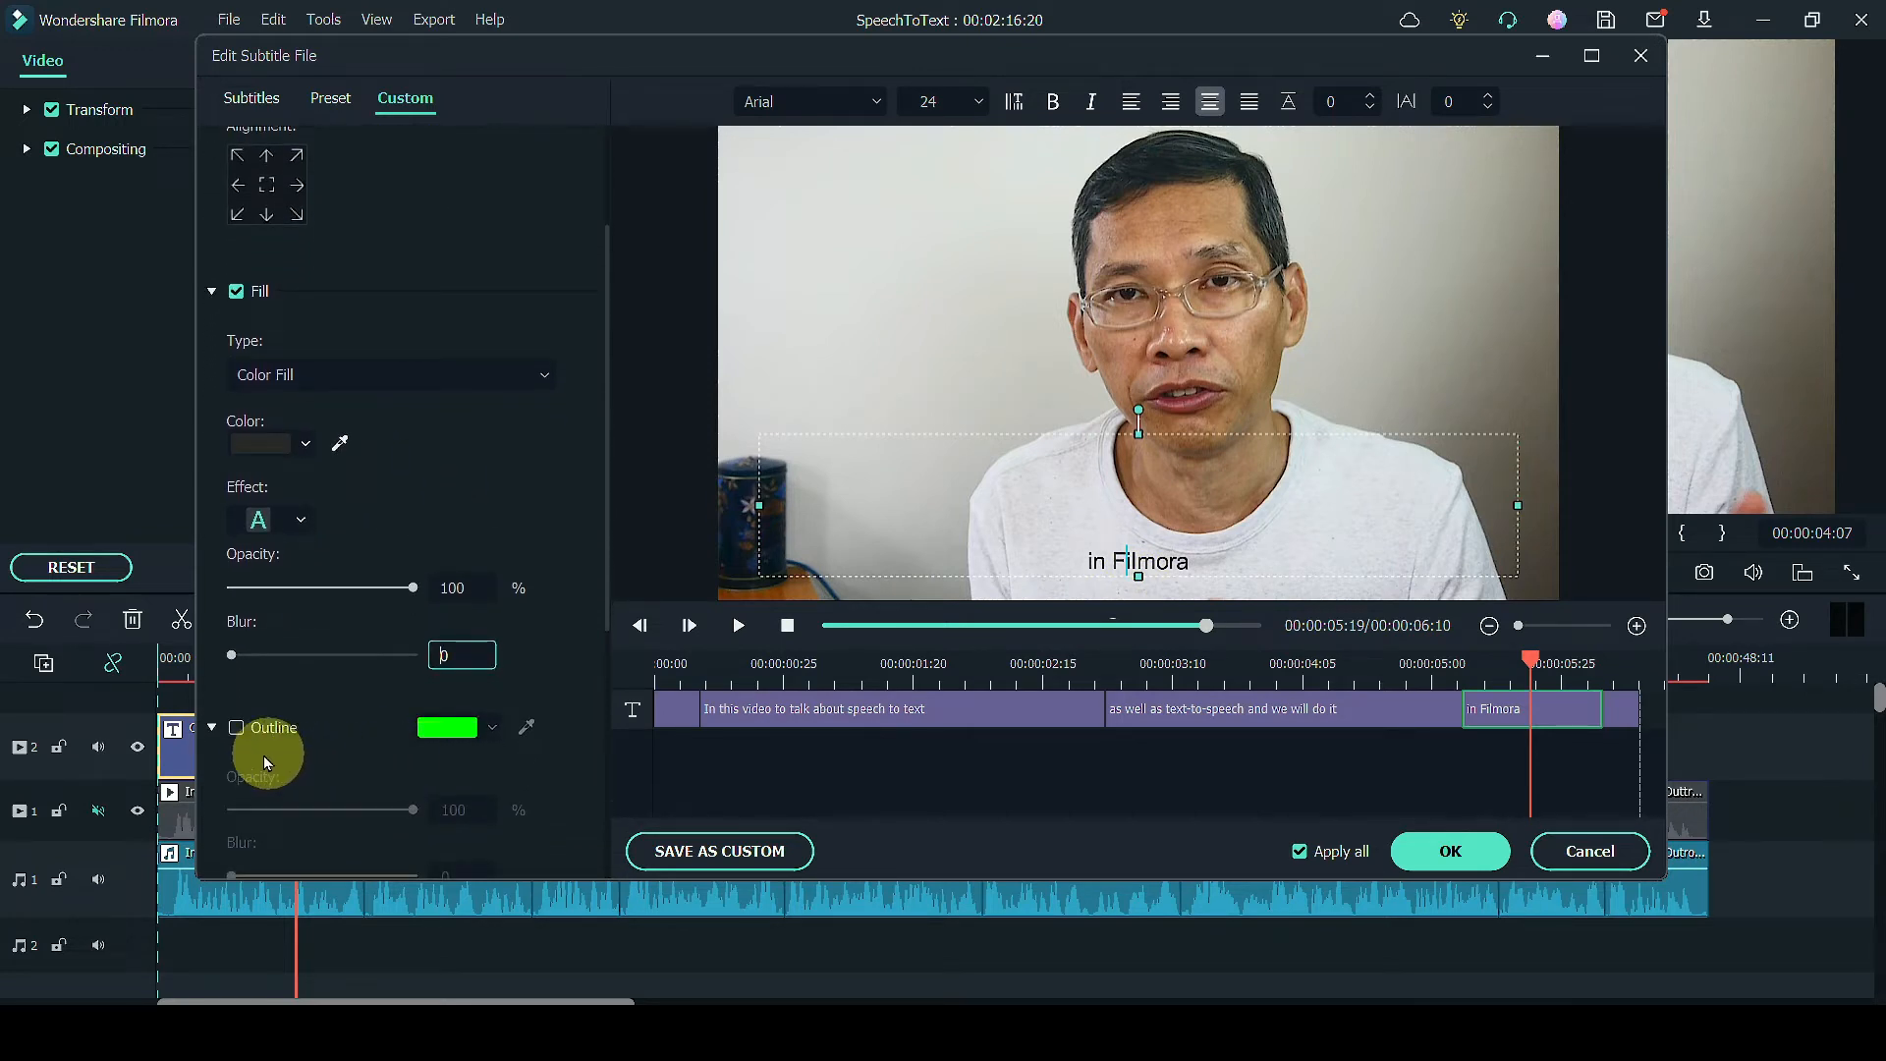
scroll(334, 732, "down", 5)
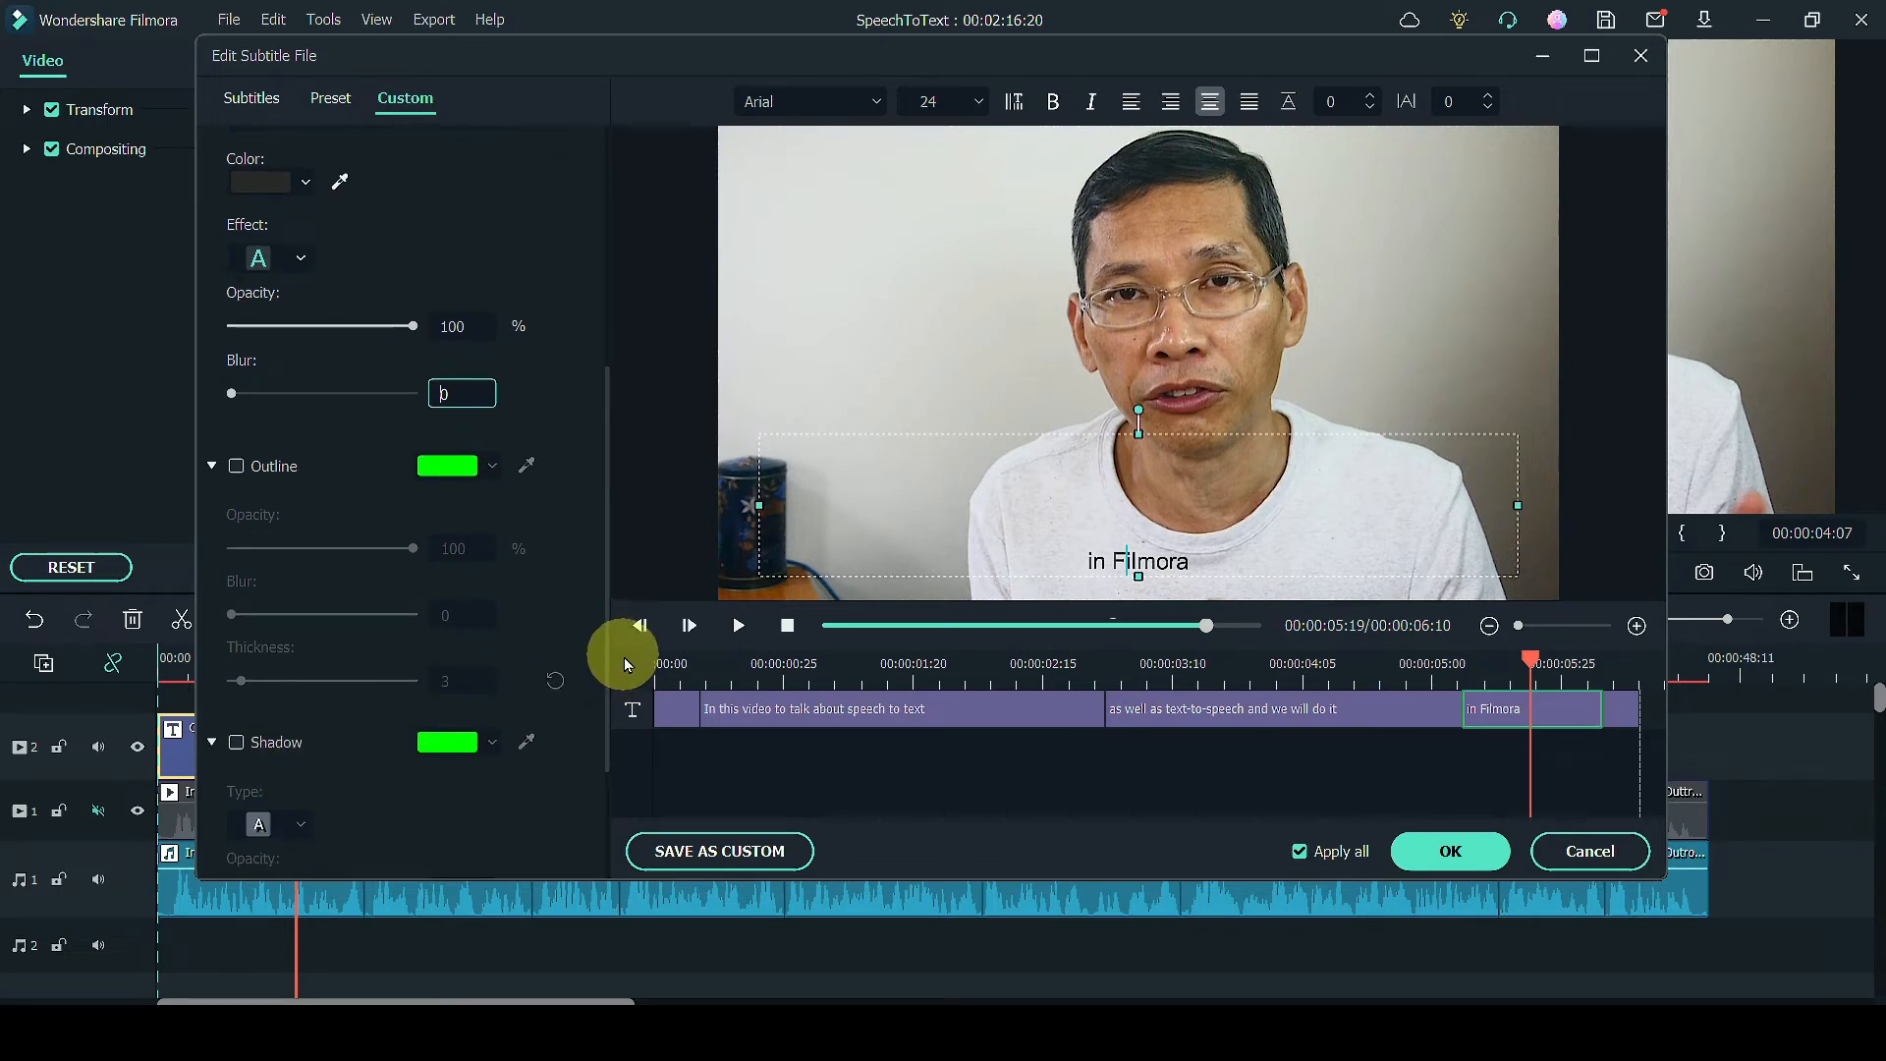
left_click(238, 744)
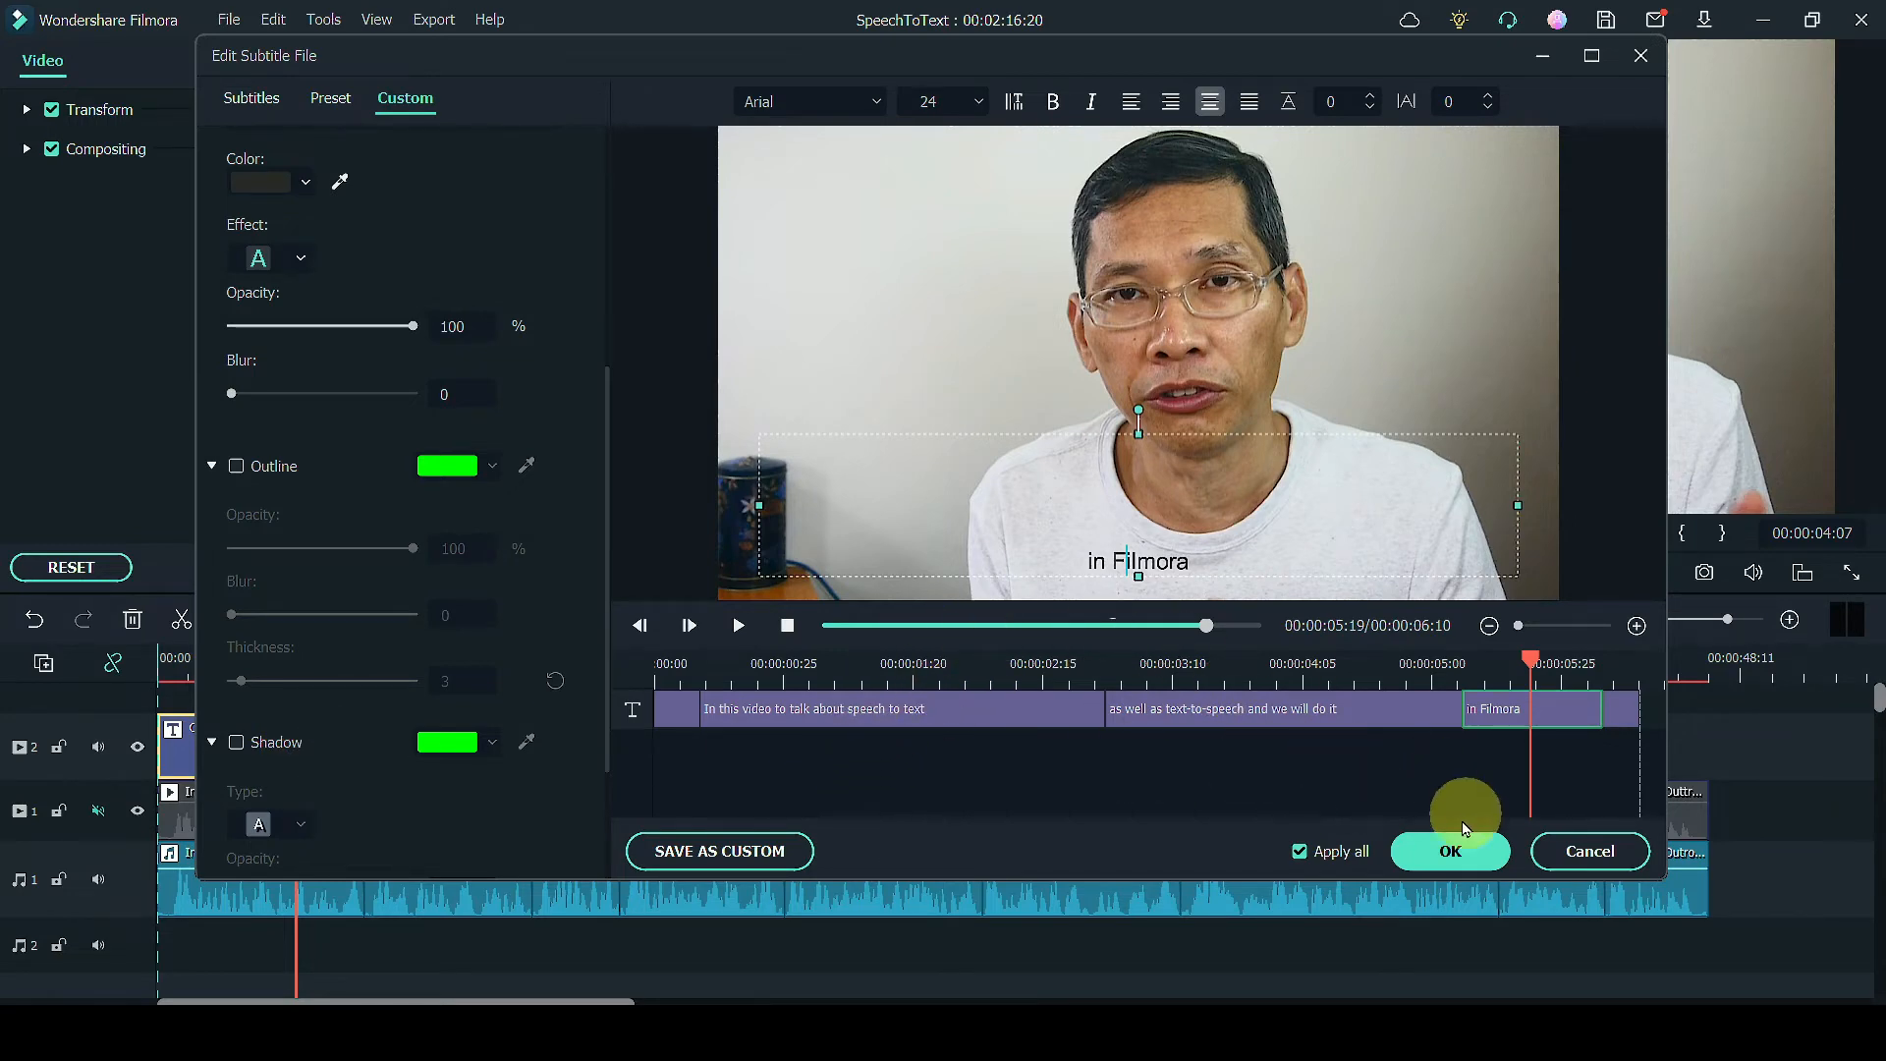
left_click(1451, 853)
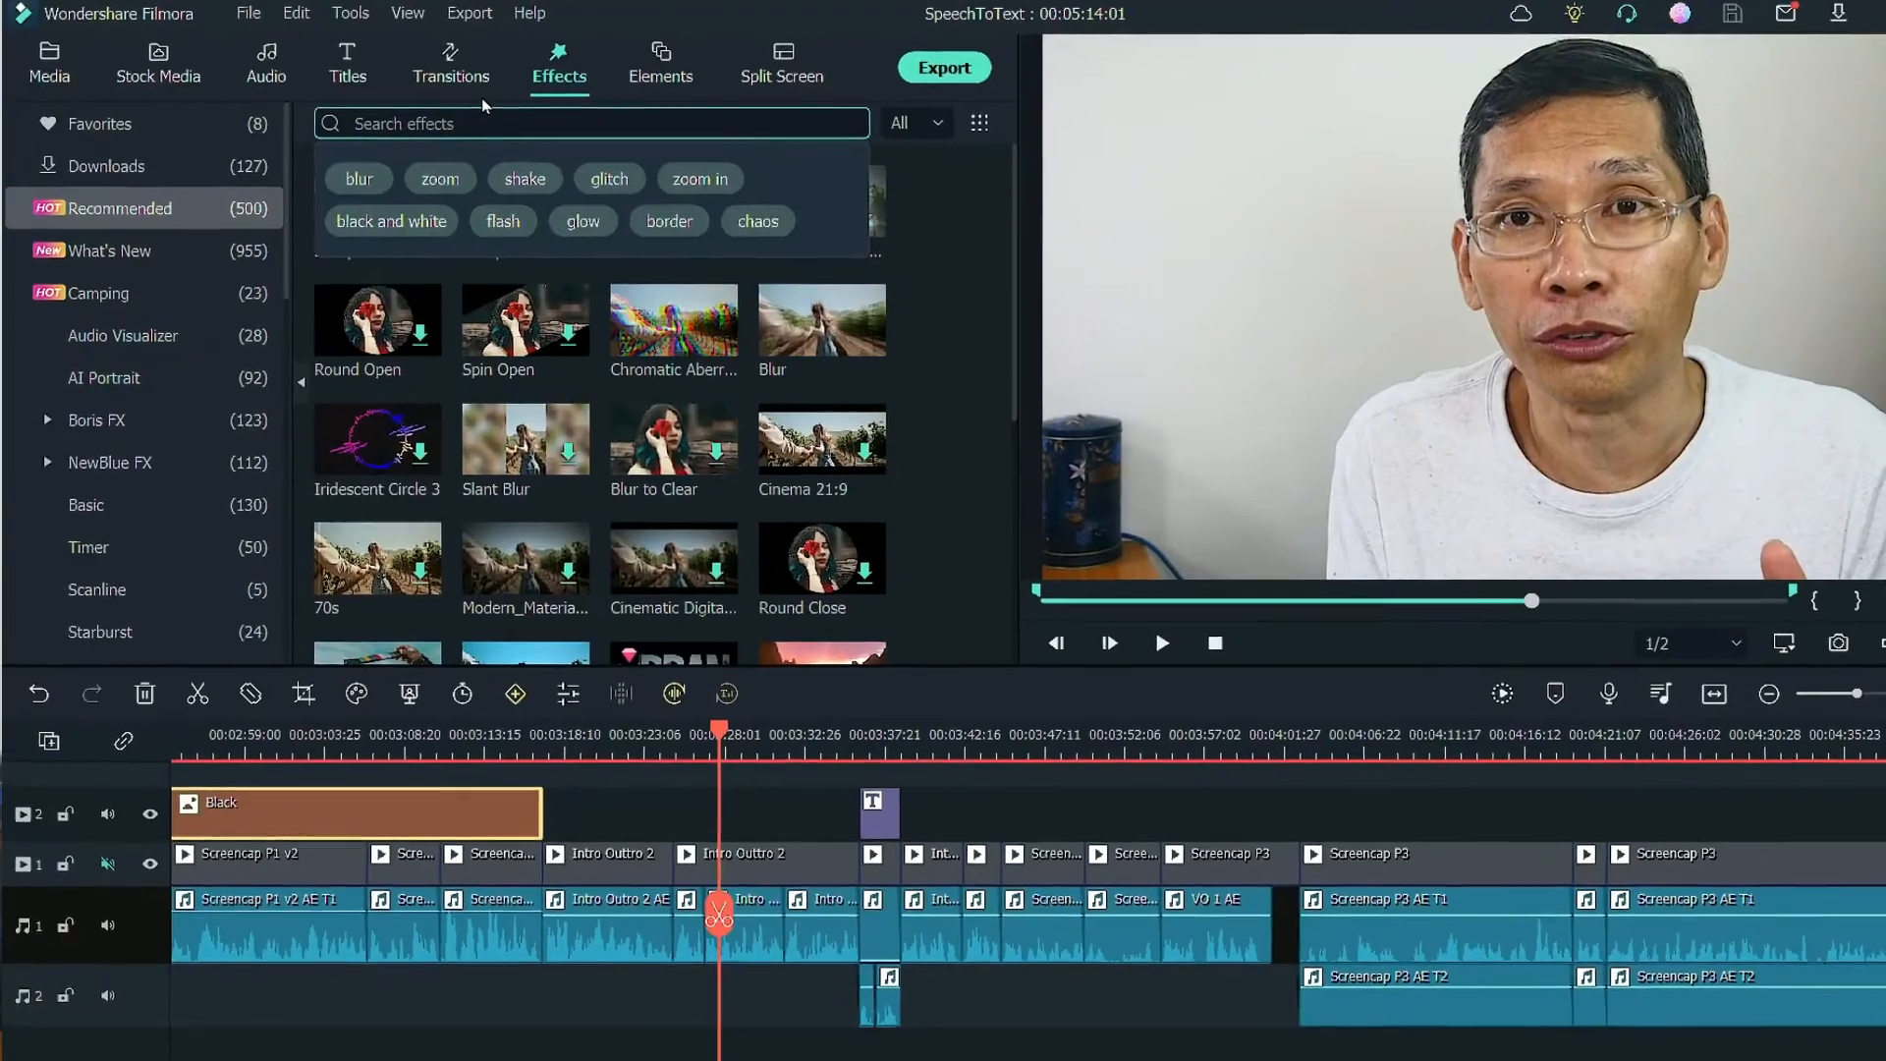
Search the effects library for "robot" and examine the AI Robot voice effect
type("robot")
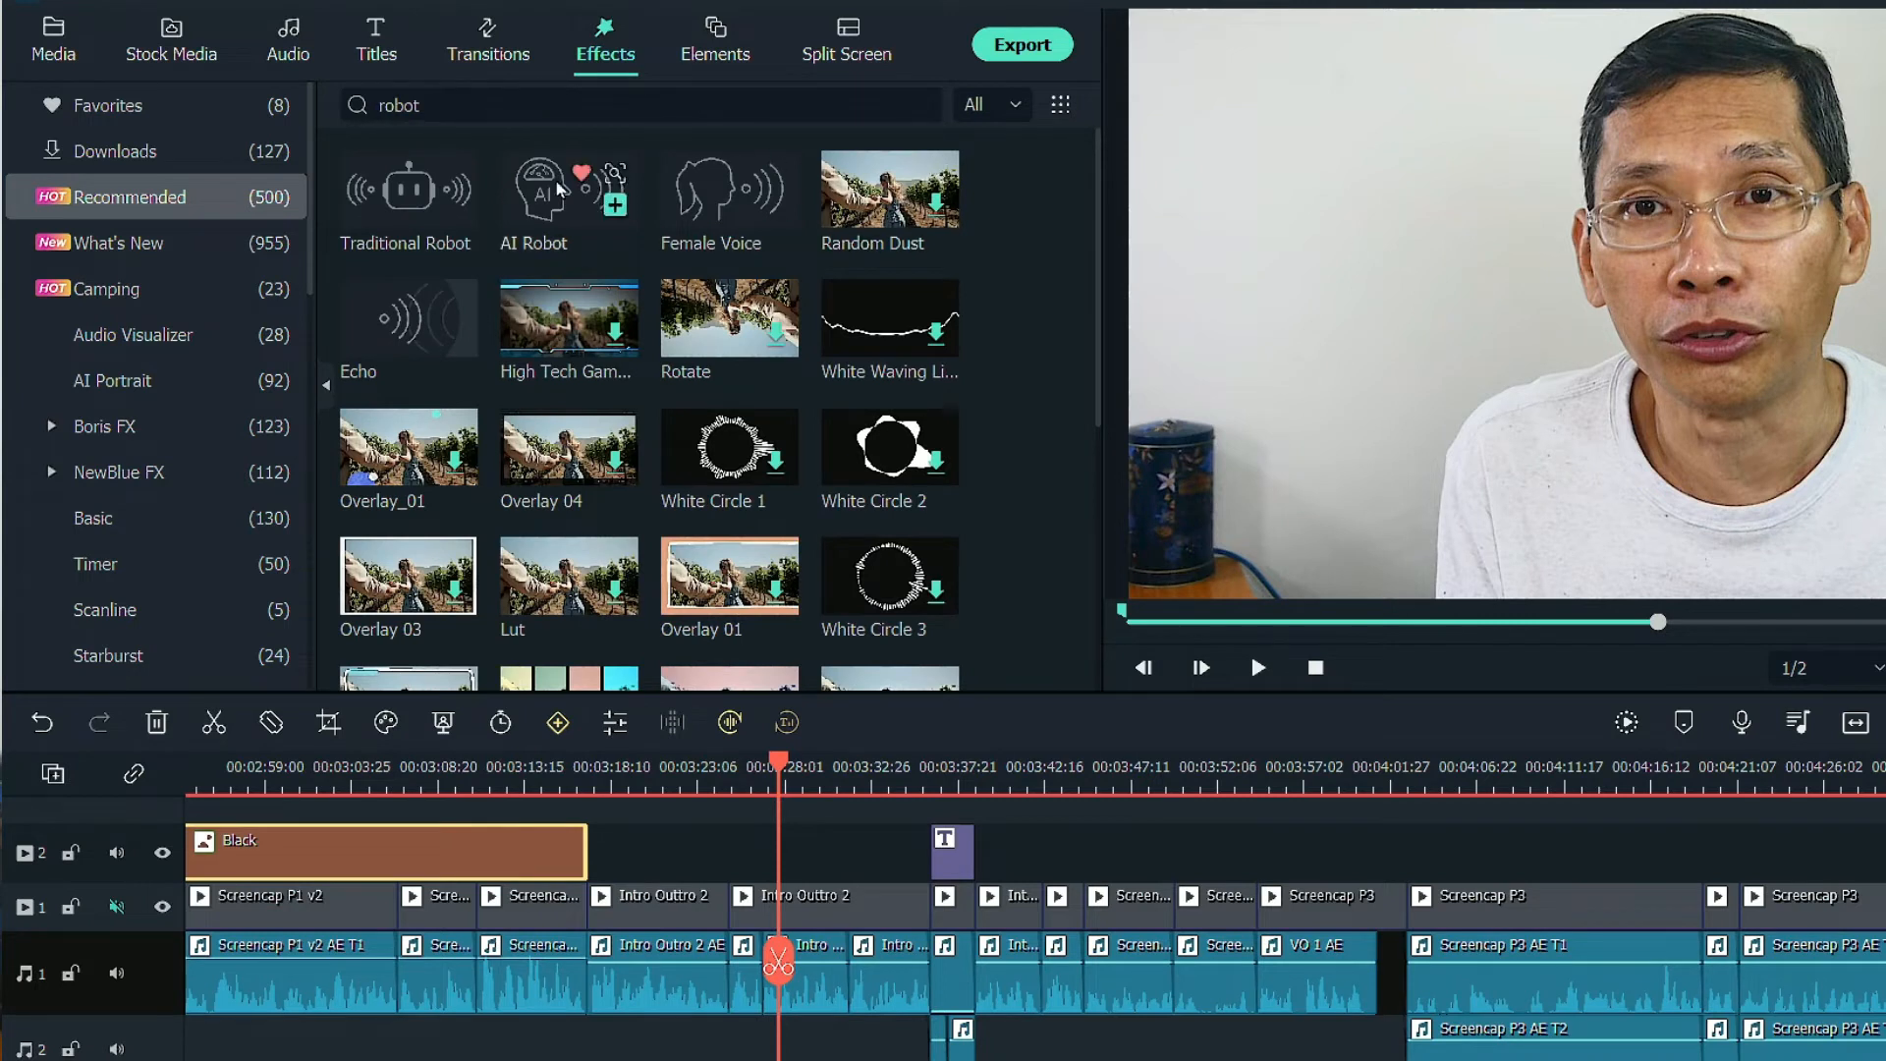
mouse_move(536, 216)
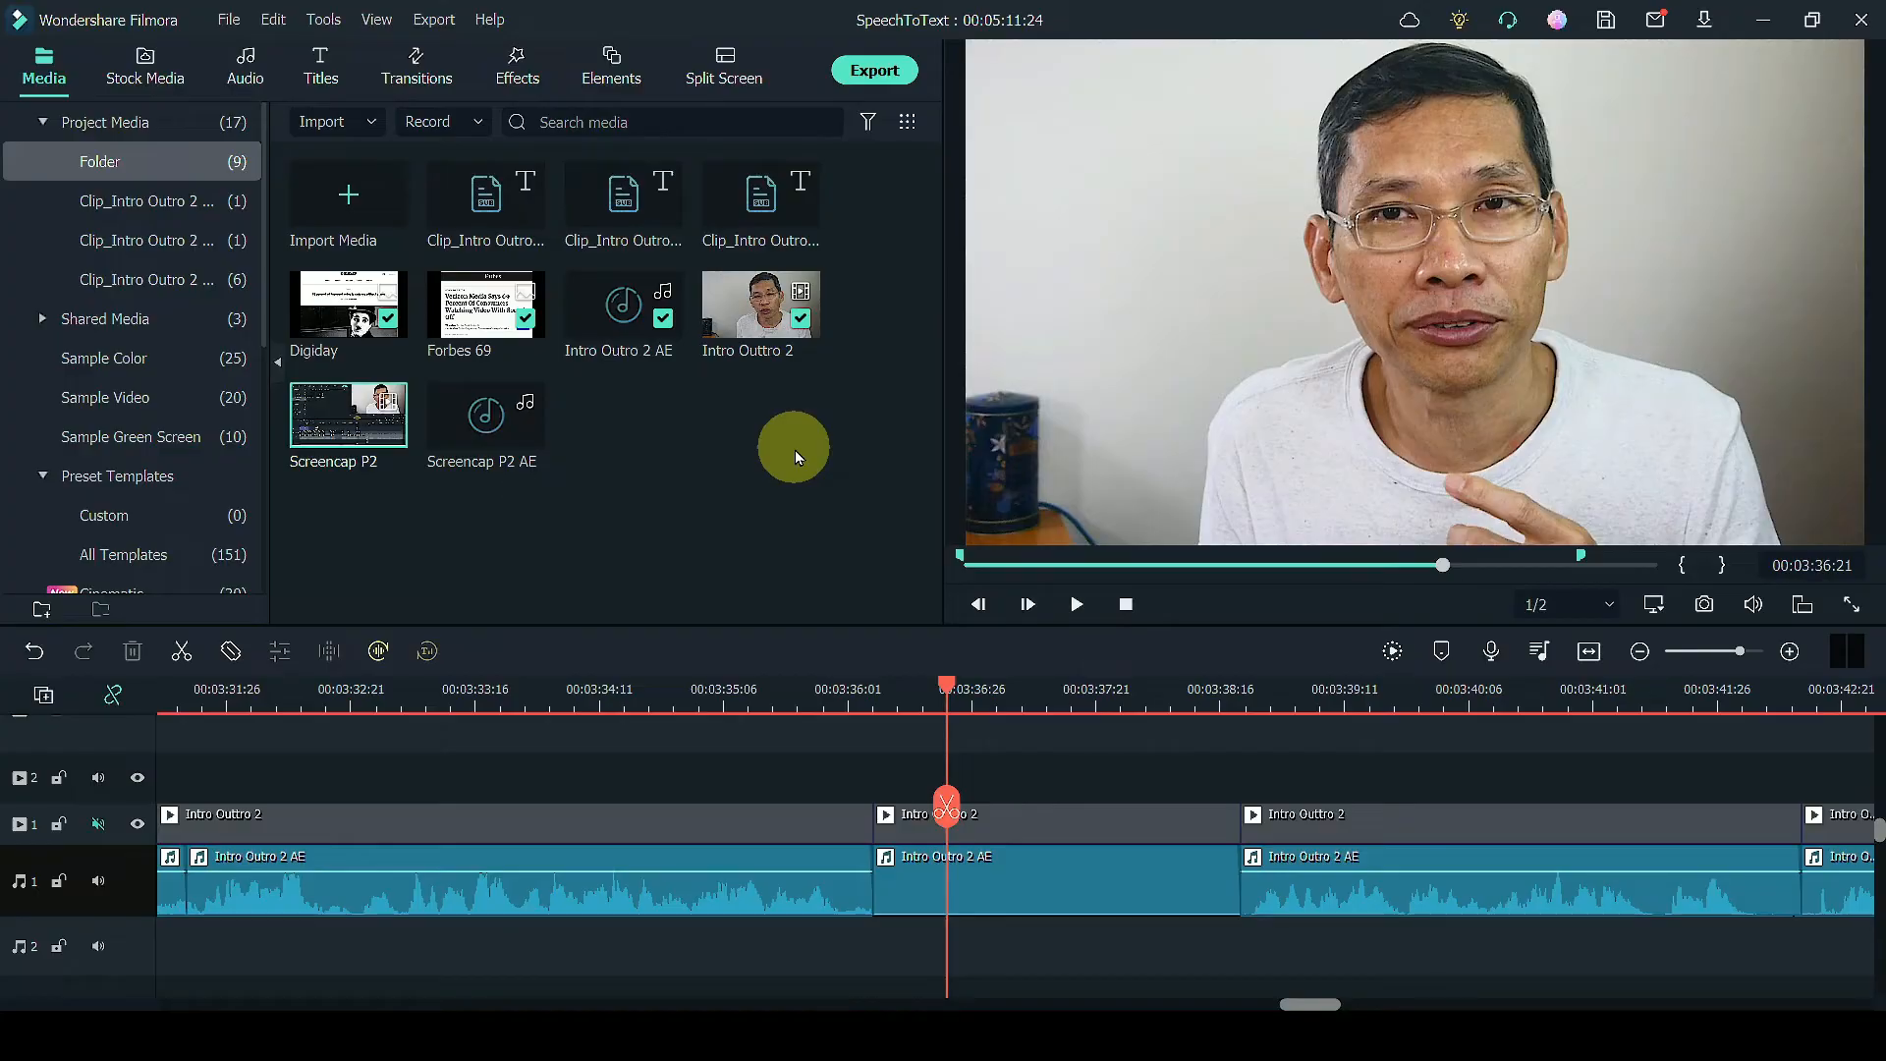
Add the favorite Default Title on video track 2 above the silent clip and trim it to that clip's length
left_click(323, 75)
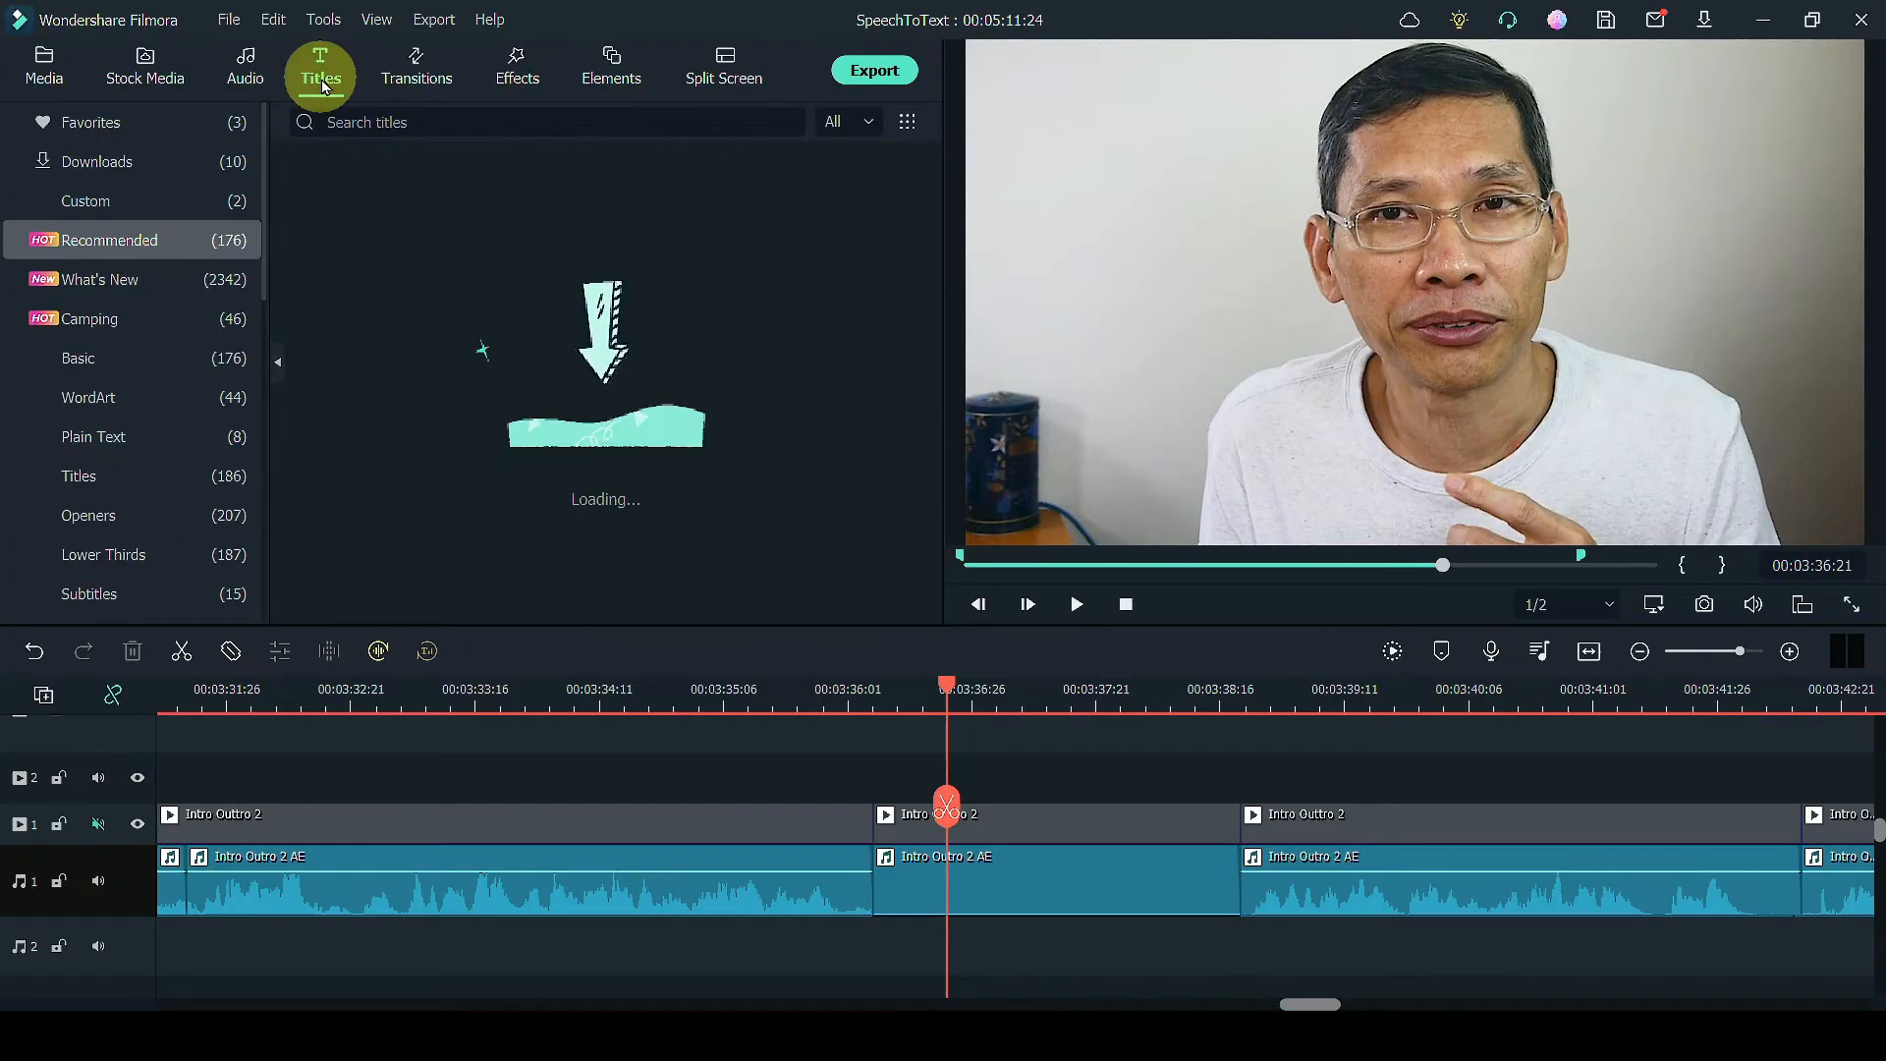
left_click(163, 121)
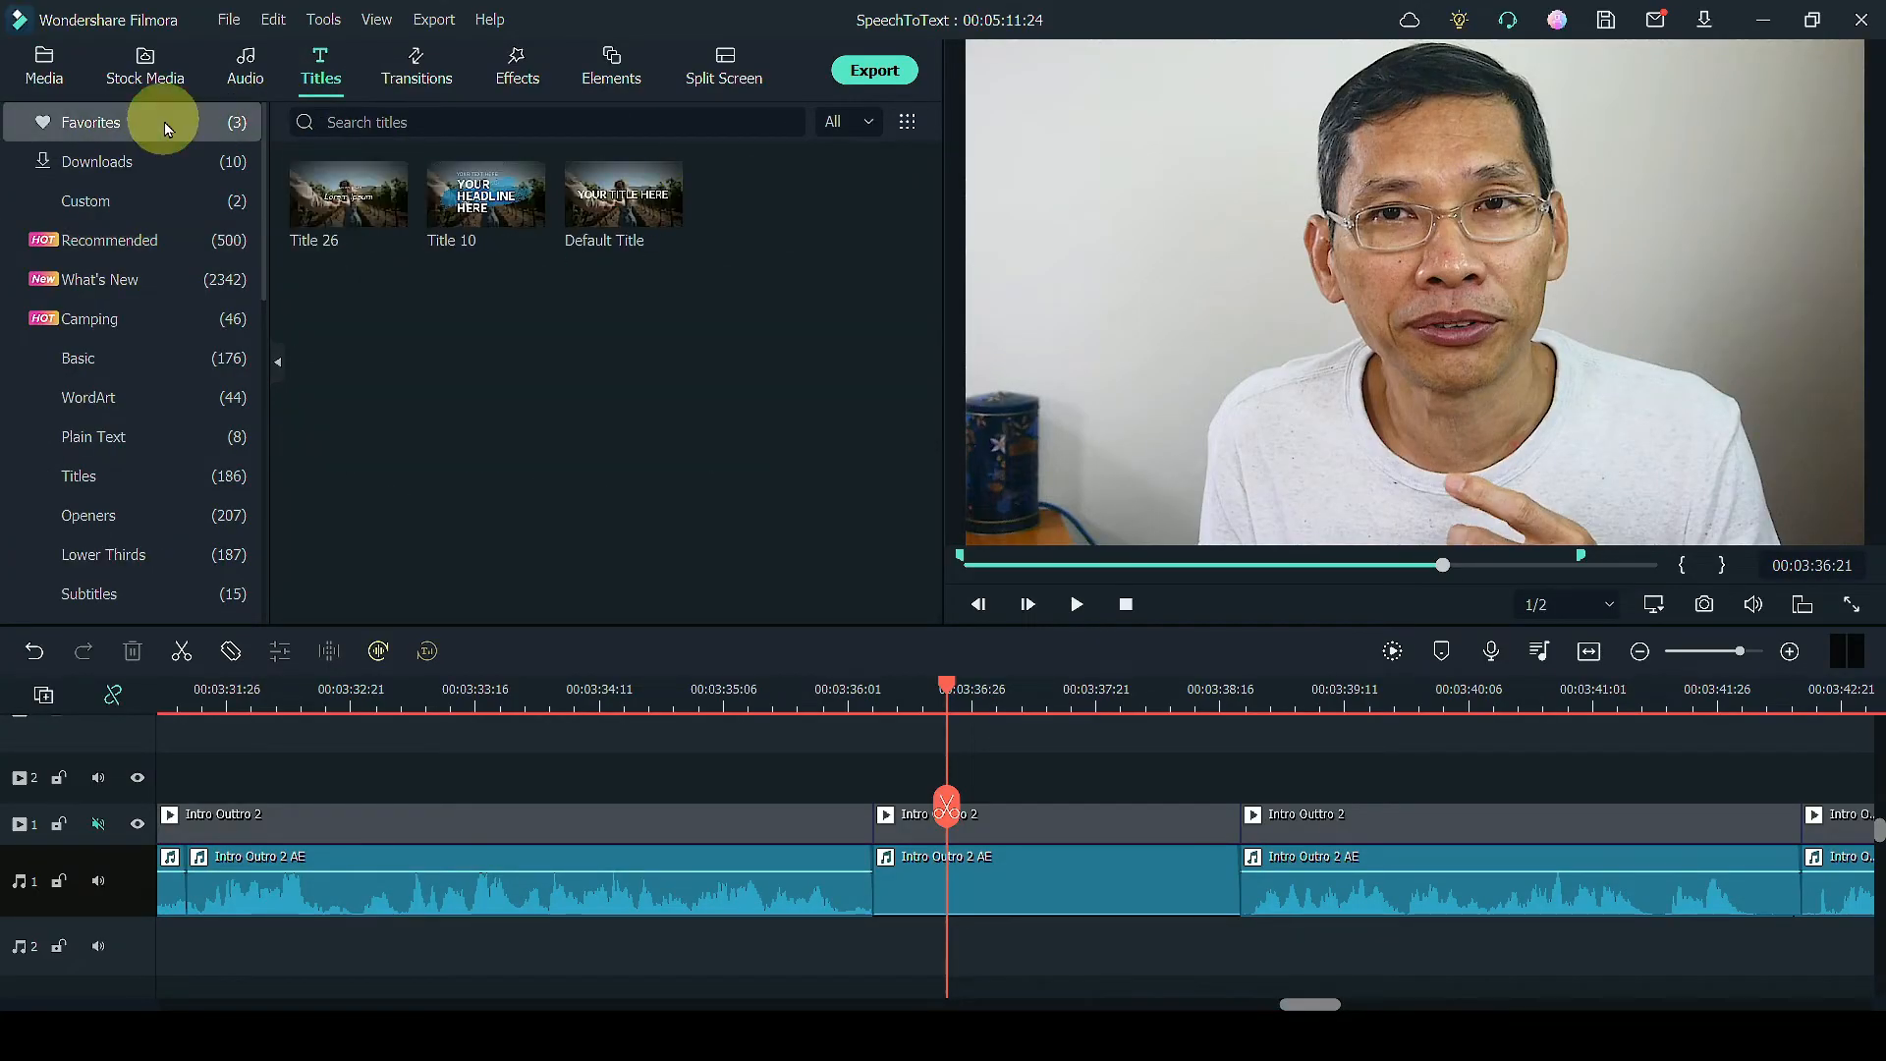
left_click(620, 202)
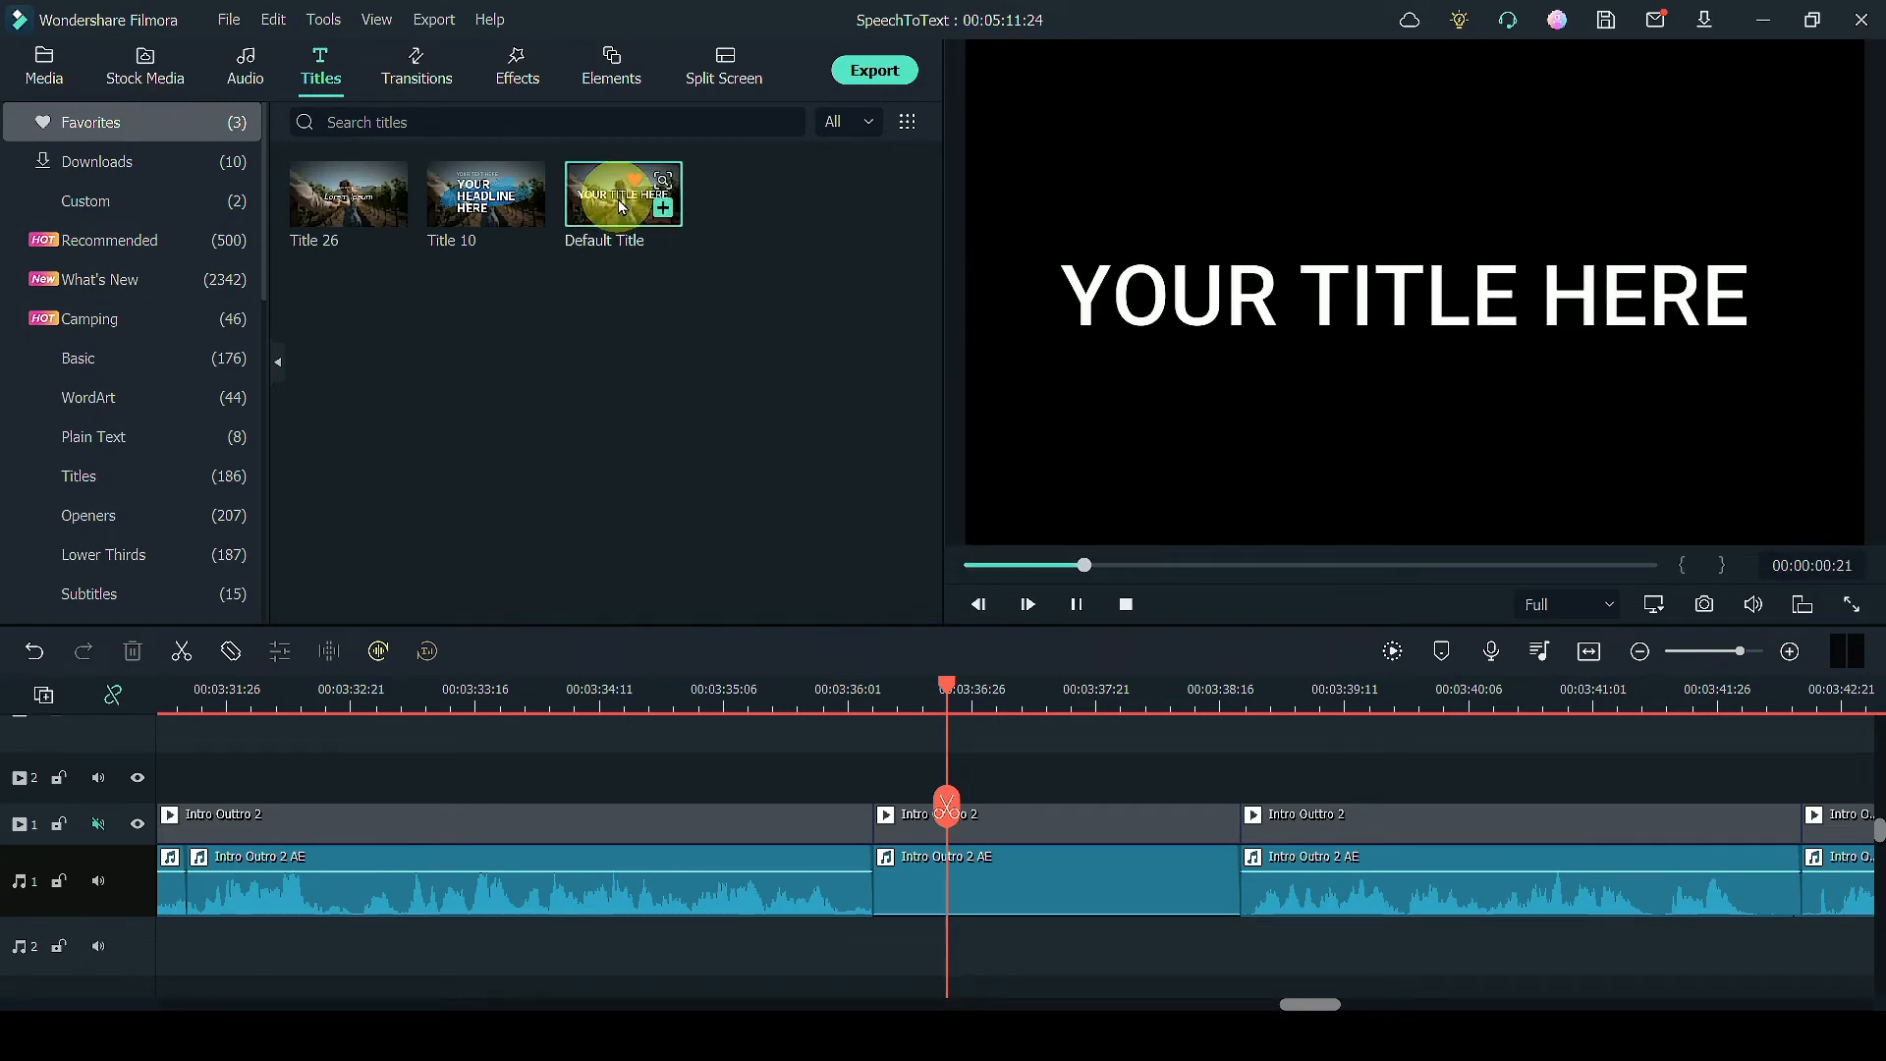
left_click_drag(623, 197, 873, 800)
left_click_drag(1623, 787, 1241, 792)
Change the title text to "Perhaps speak like a girl." and set its font size to 24
double_click(1135, 283)
type("Perhaps speak like a girl")
left_click(518, 204)
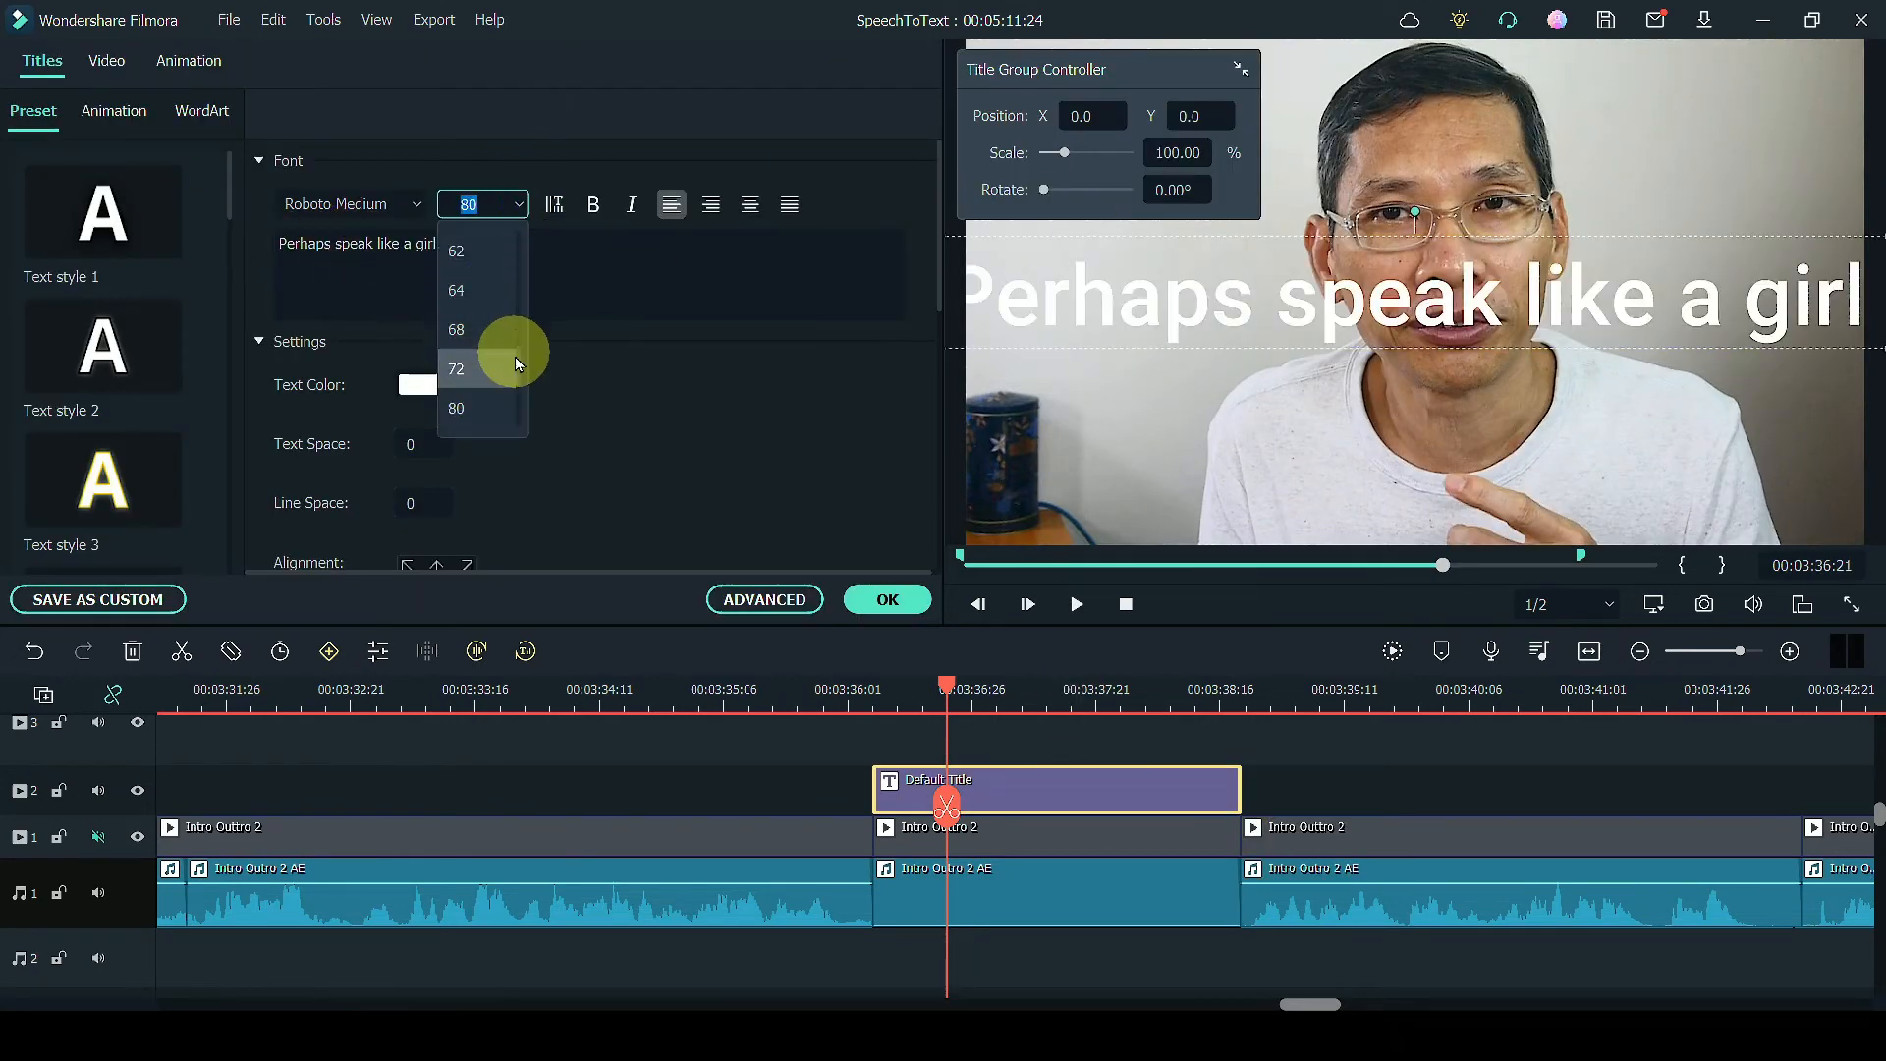
left_click(488, 287)
Format the title in black Droid Sans and move it down over the speaker's shirt
left_click(422, 204)
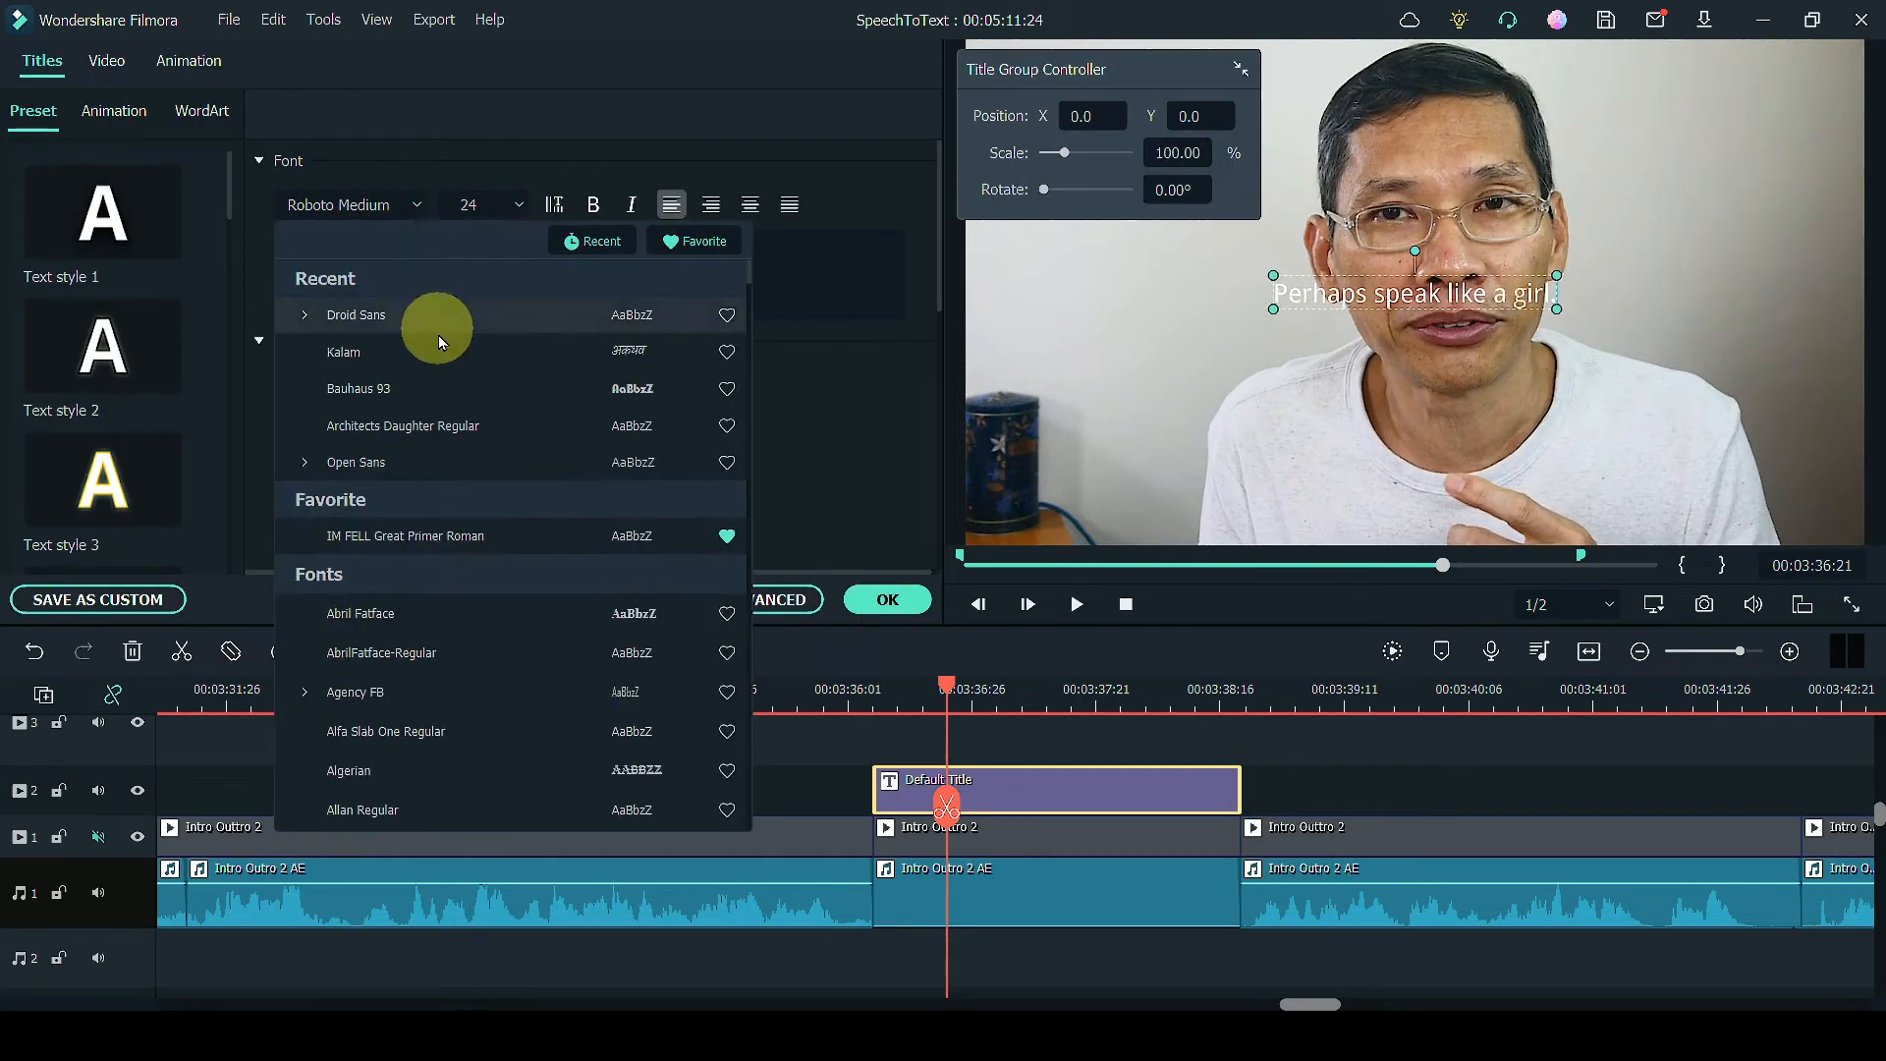
left_click(422, 314)
left_click(423, 383)
left_click(400, 517)
left_click(771, 600)
left_click_drag(1433, 495, 1432, 490)
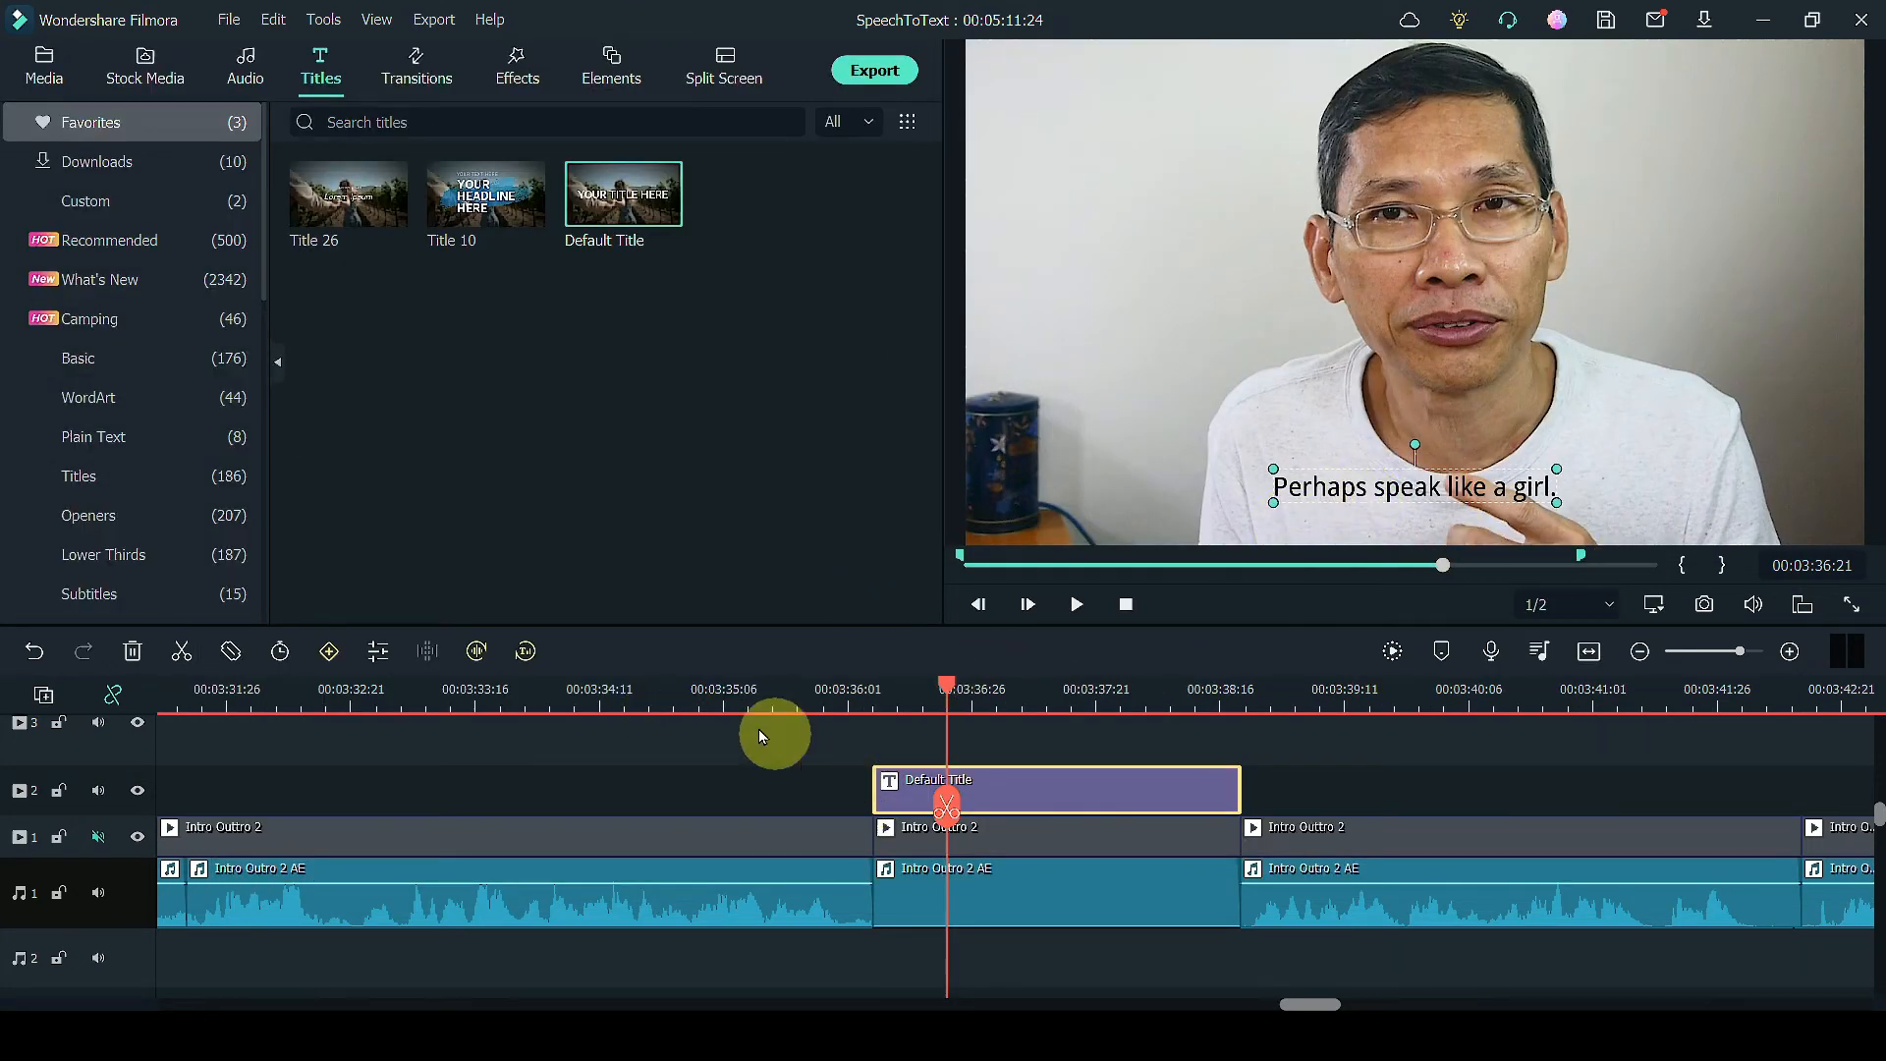
Convert the title with Text-to-Speech in English (US) using the Nancy voice, automatically matched to the timeline, and close the services list
left_click(526, 653)
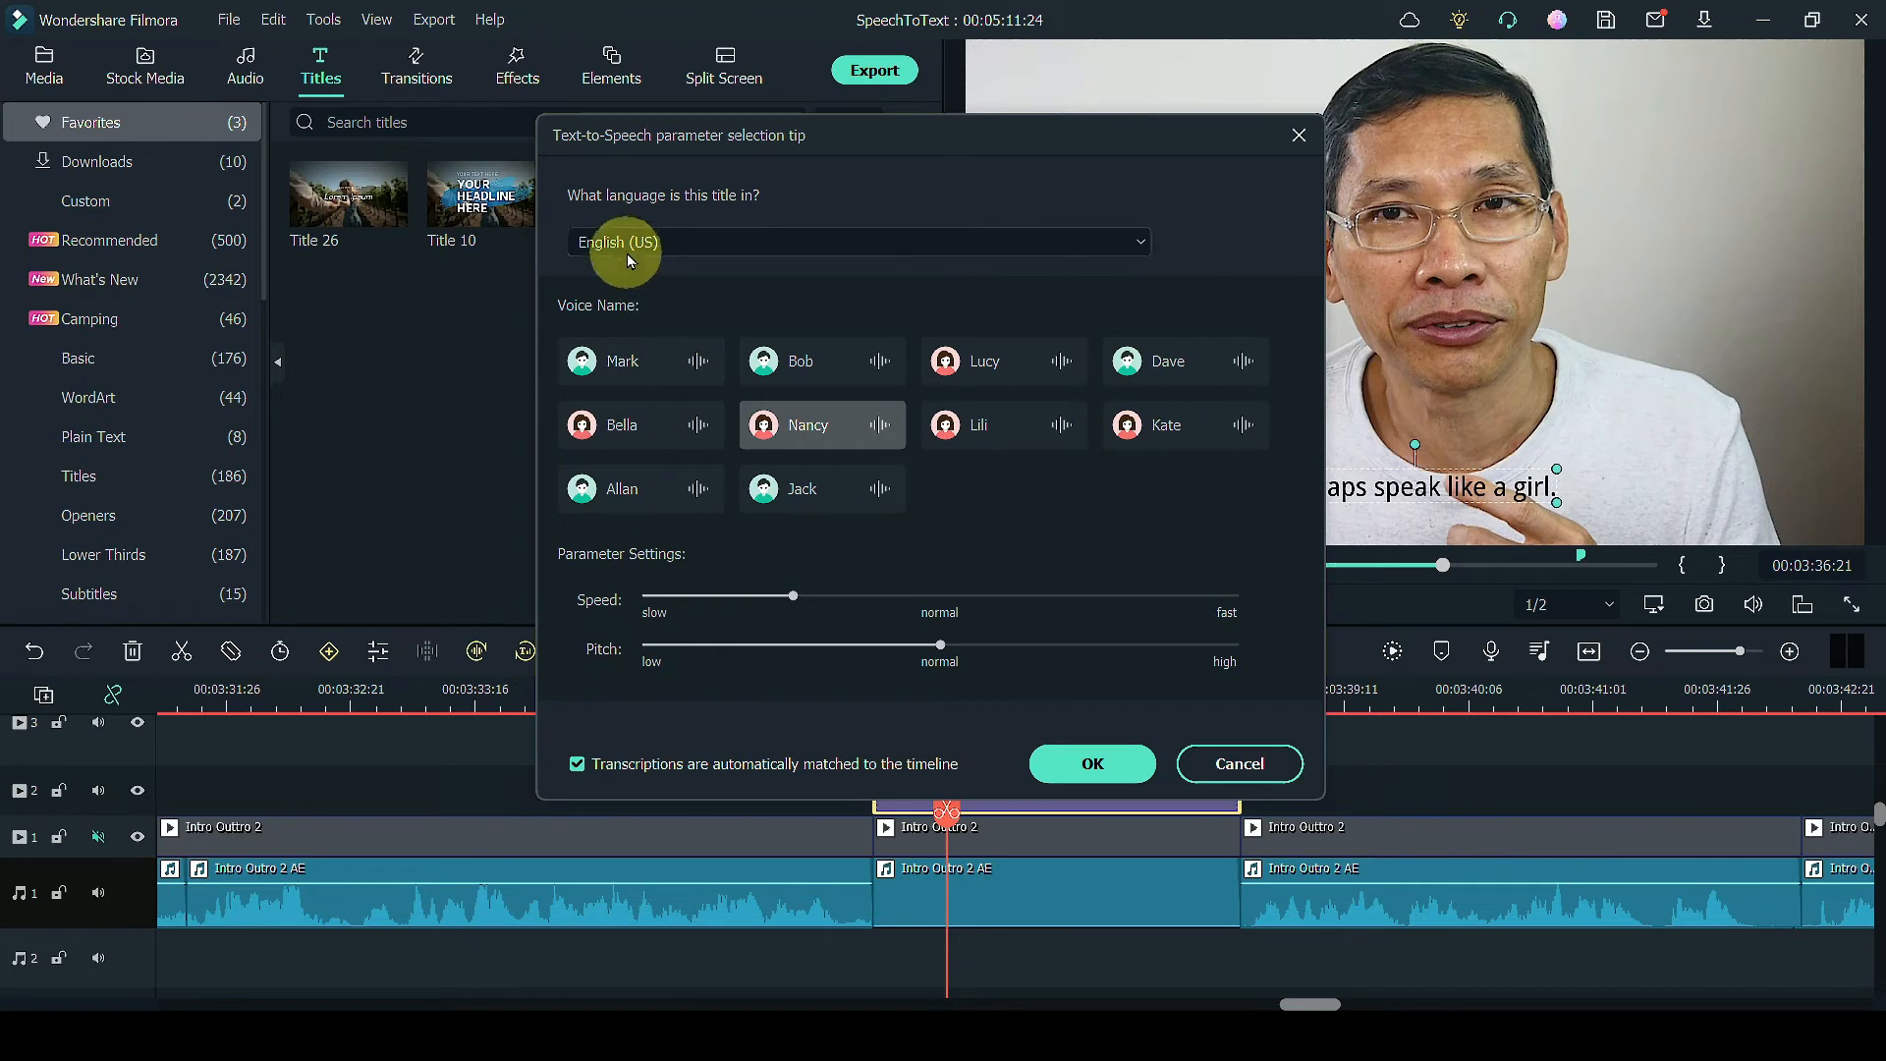
left_click(1004, 238)
left_click(1004, 238)
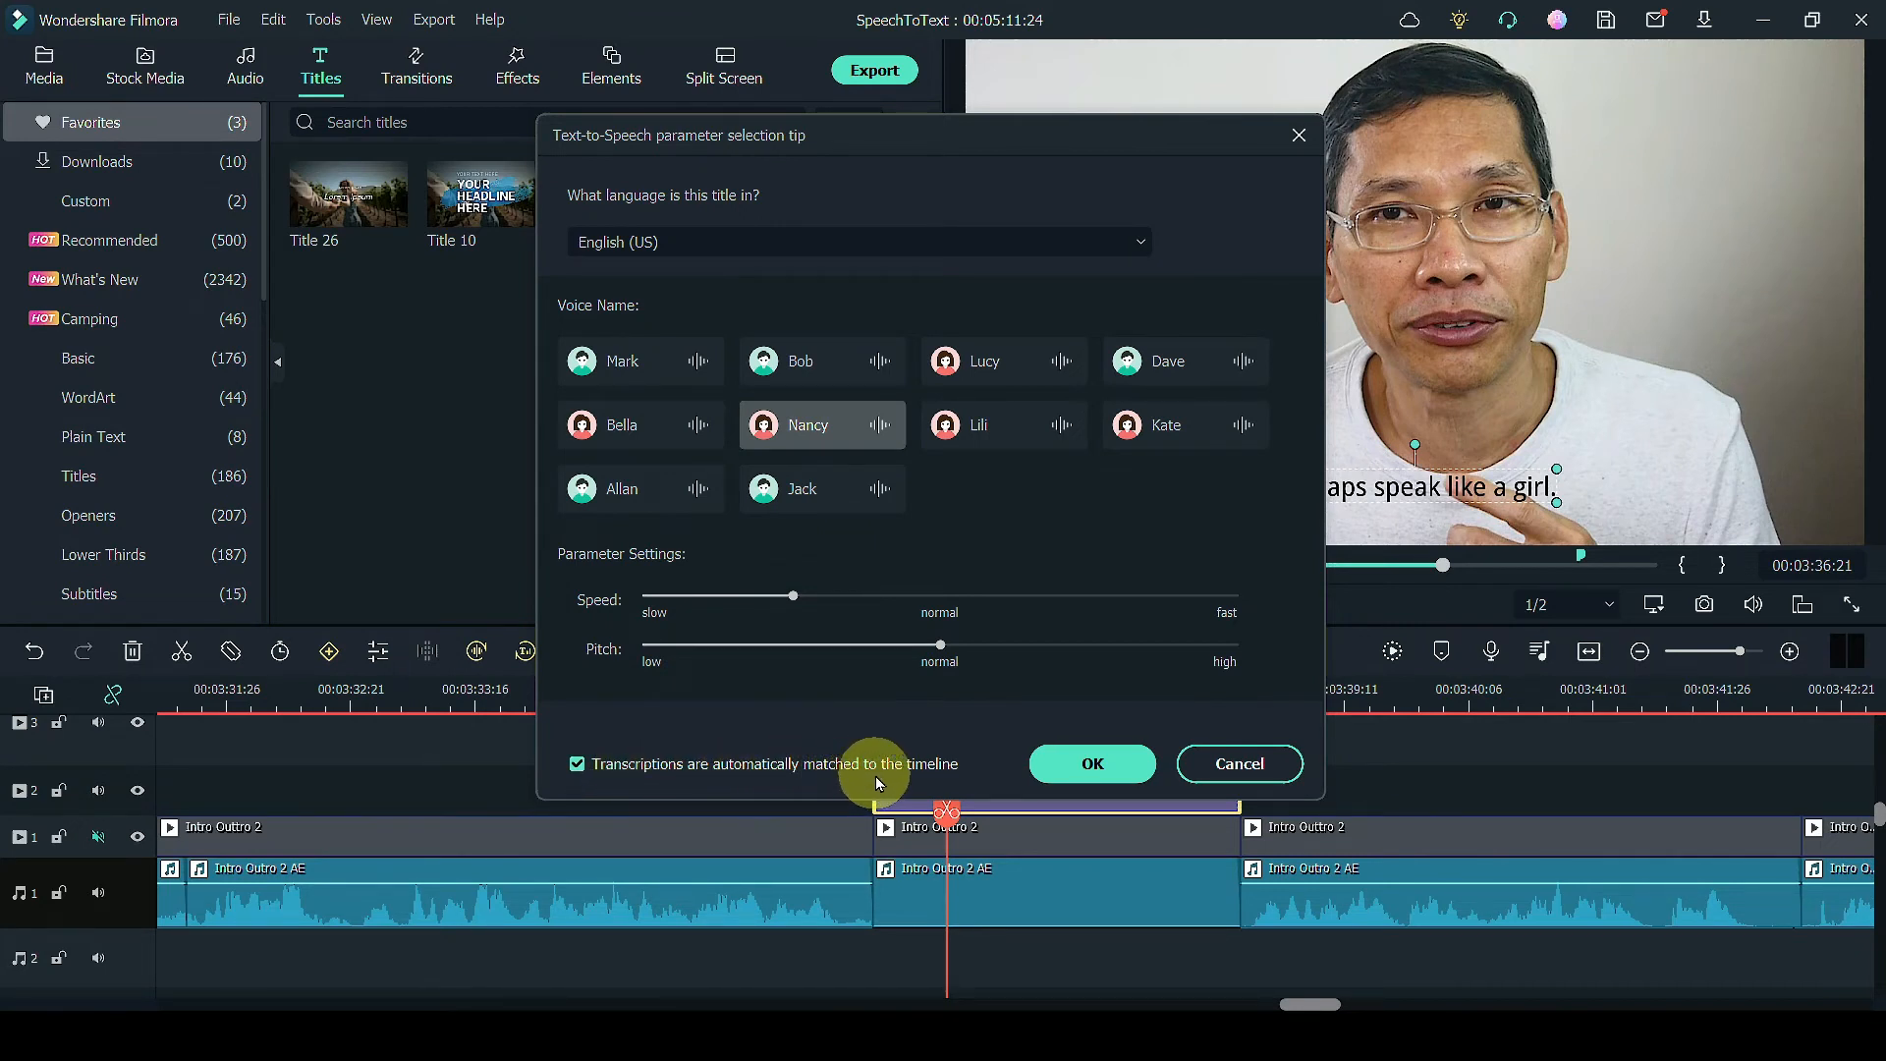
left_click(1102, 767)
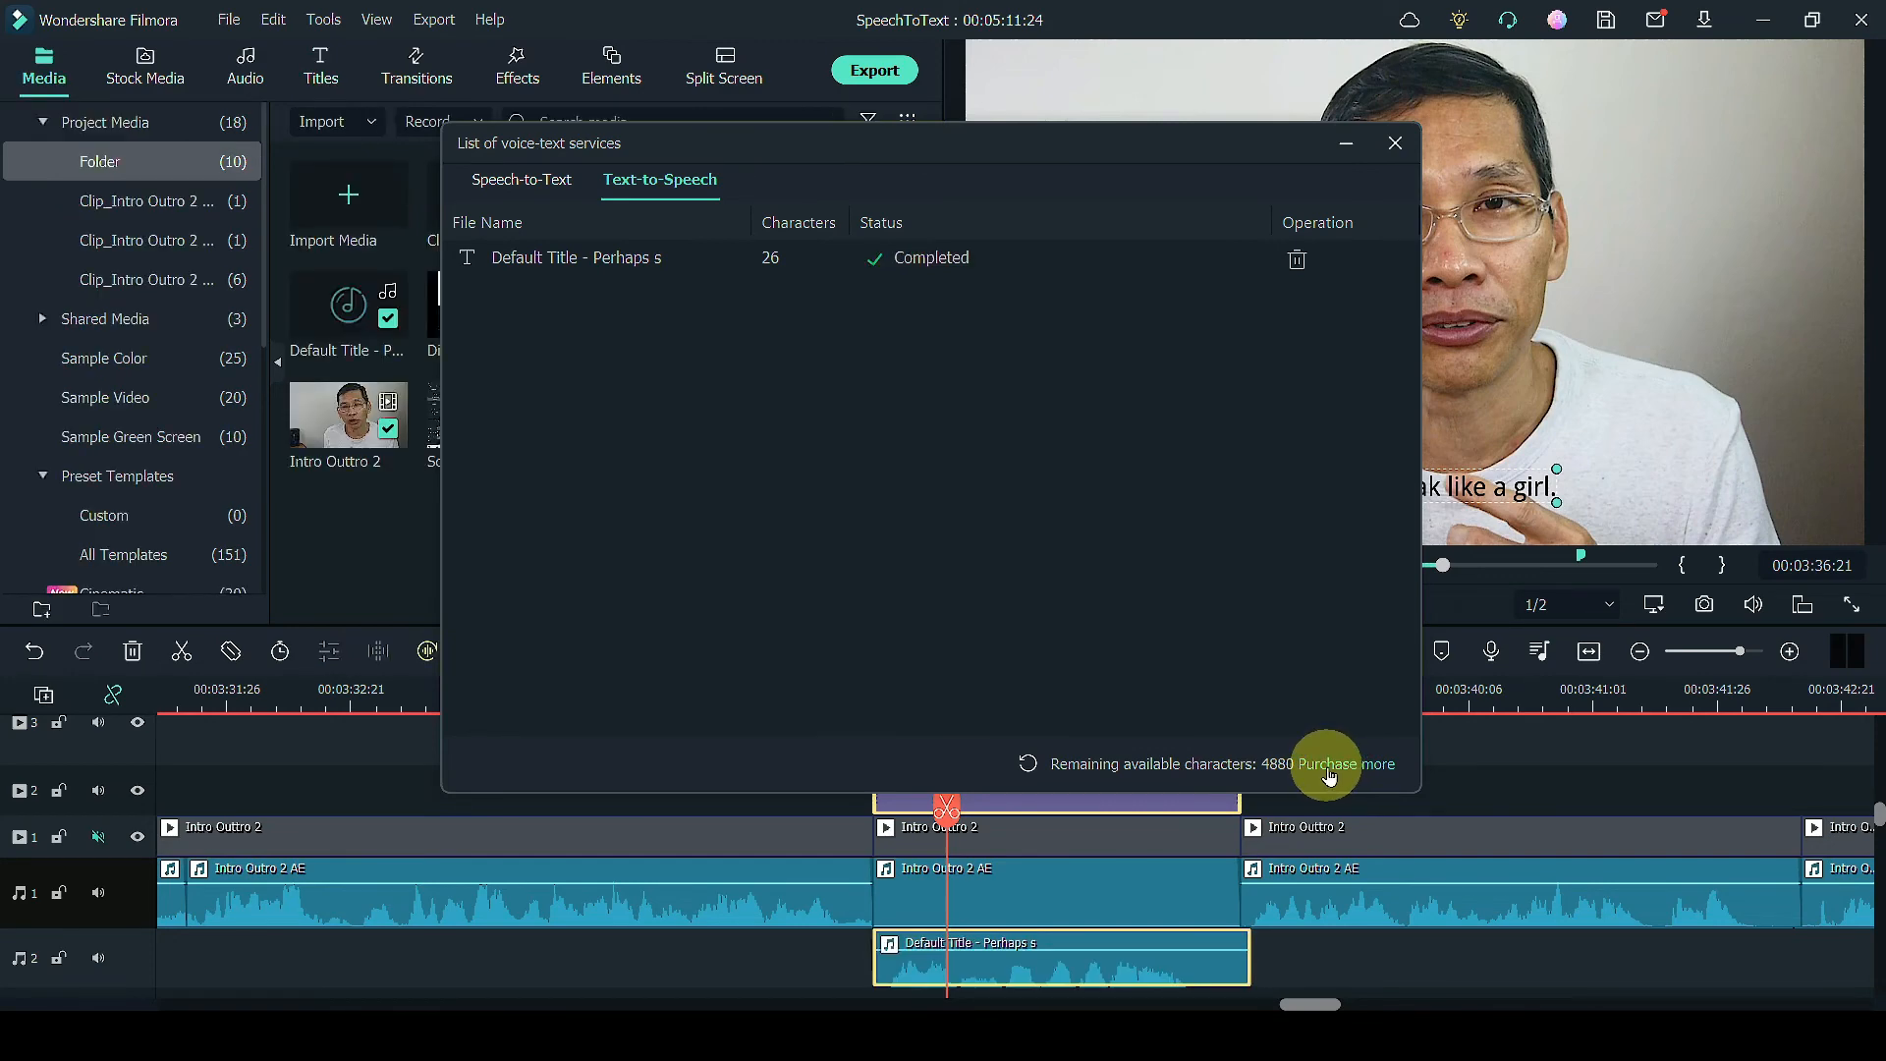
left_click(1395, 144)
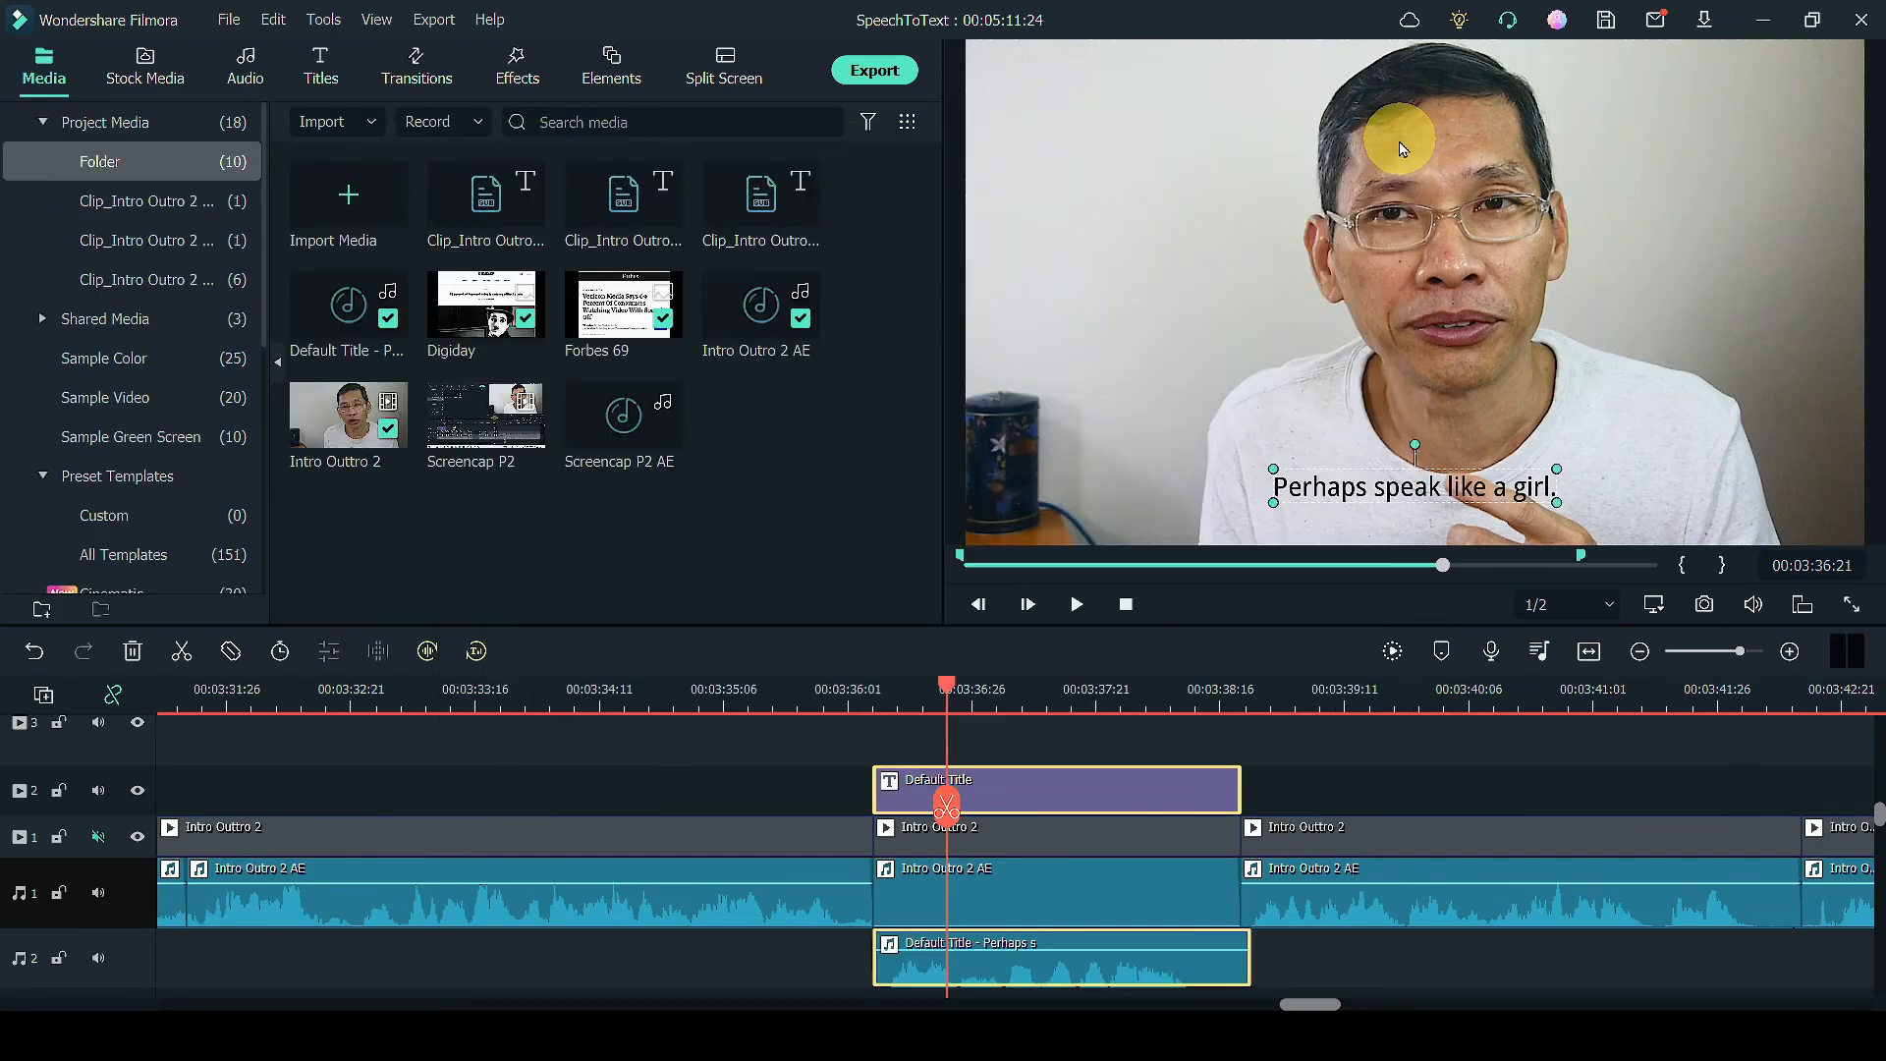
Play the timeline from the start of the title to check the generated voice
left_click(879, 704)
key("space")
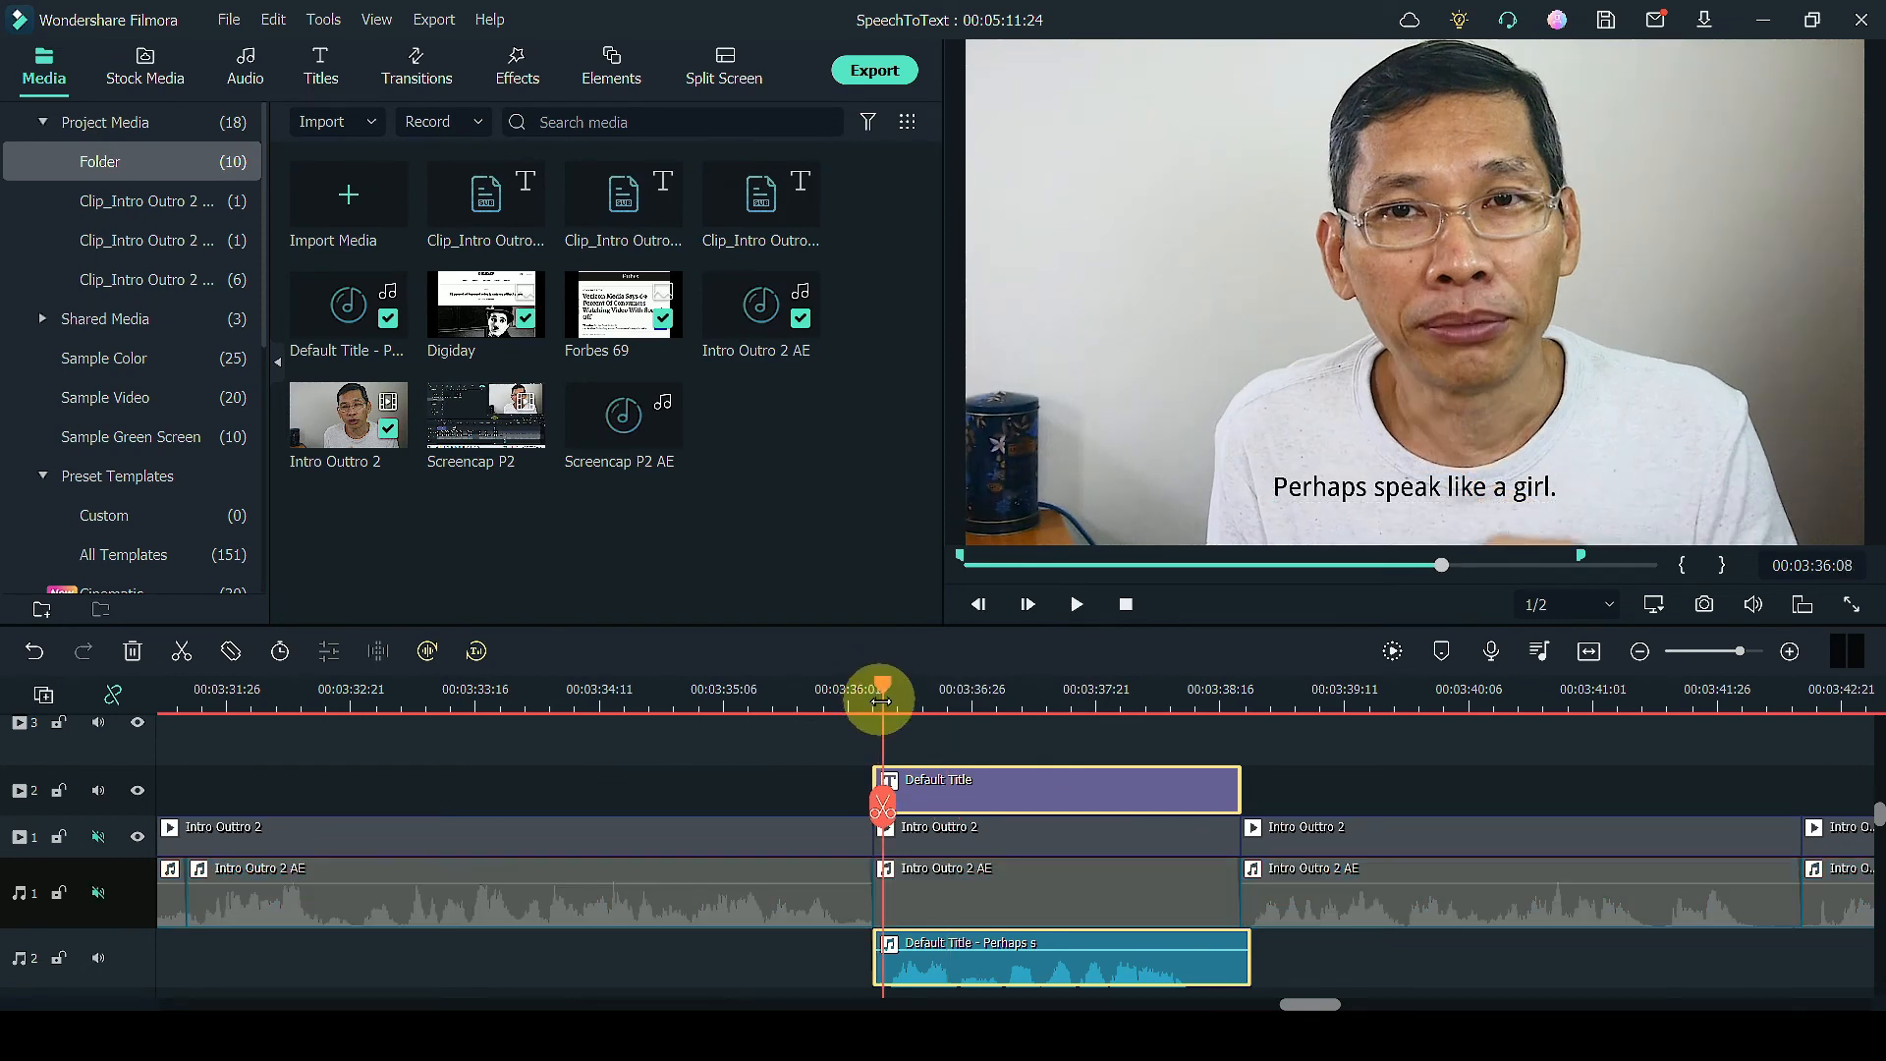
key("space")
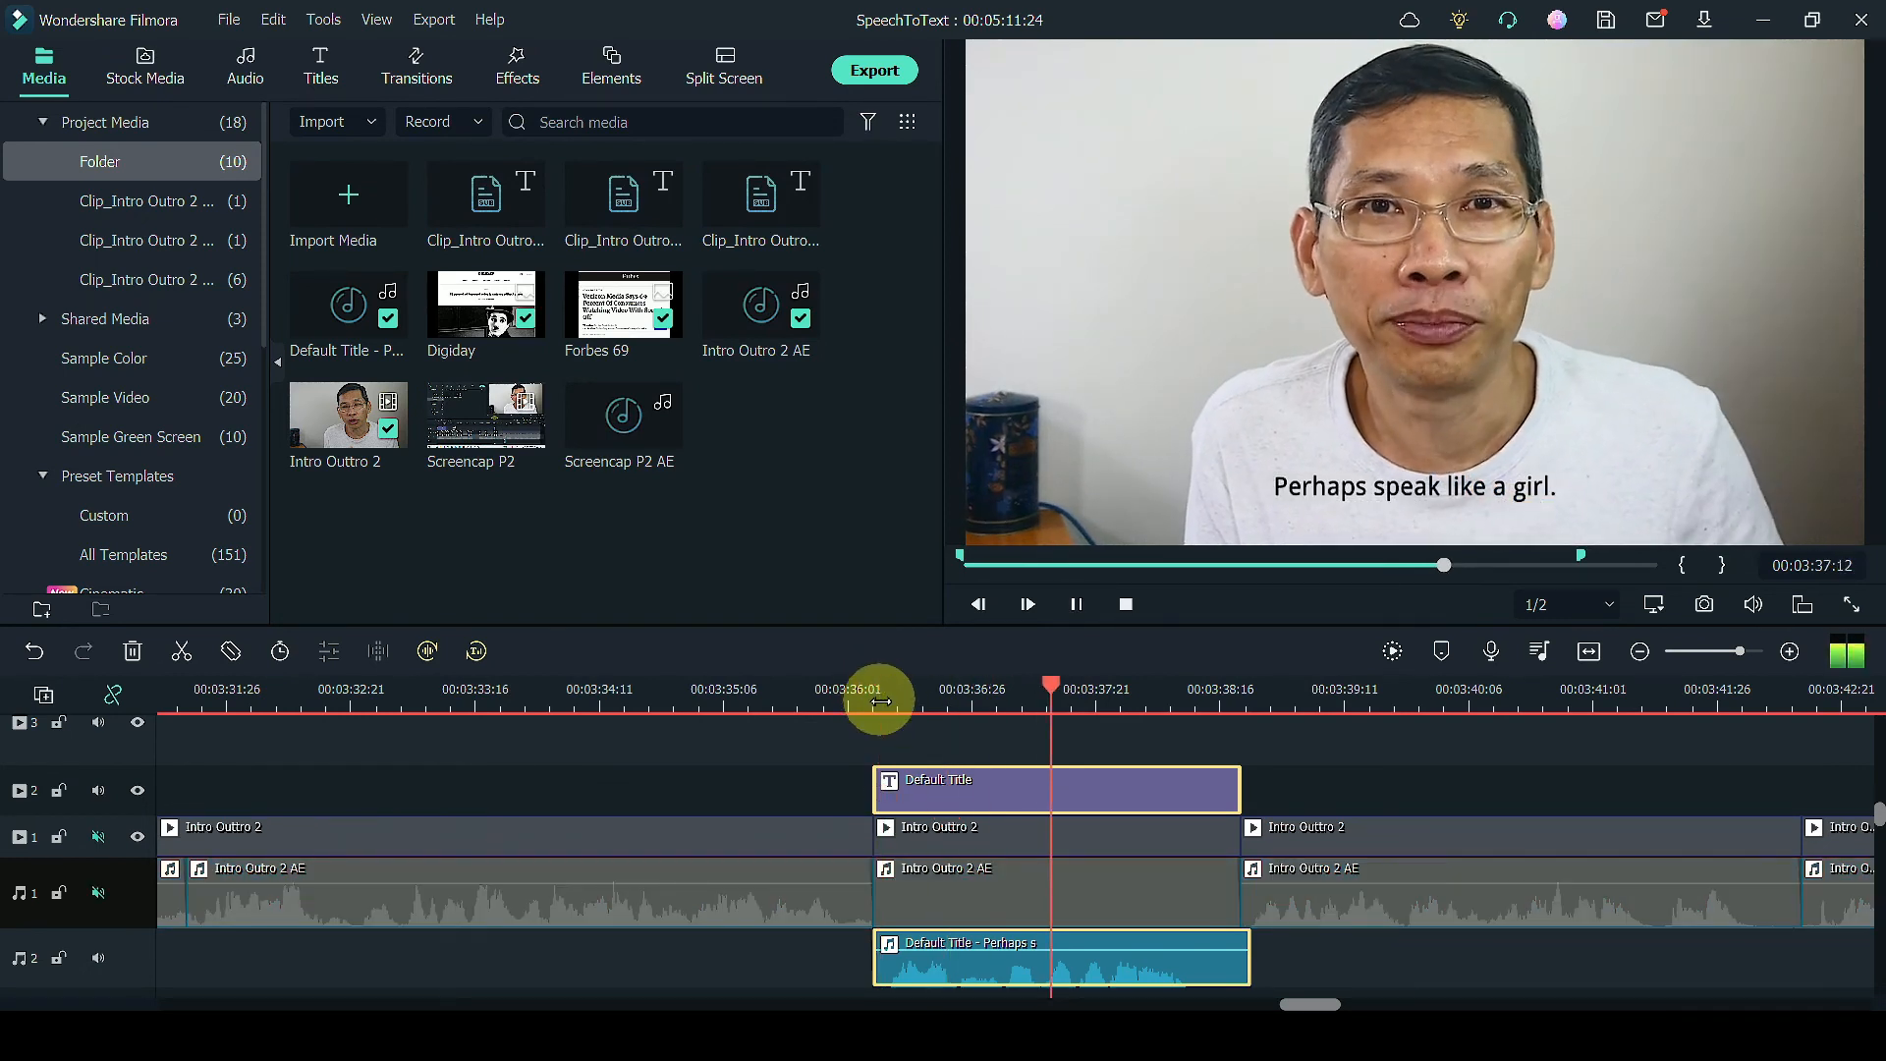
key("space")
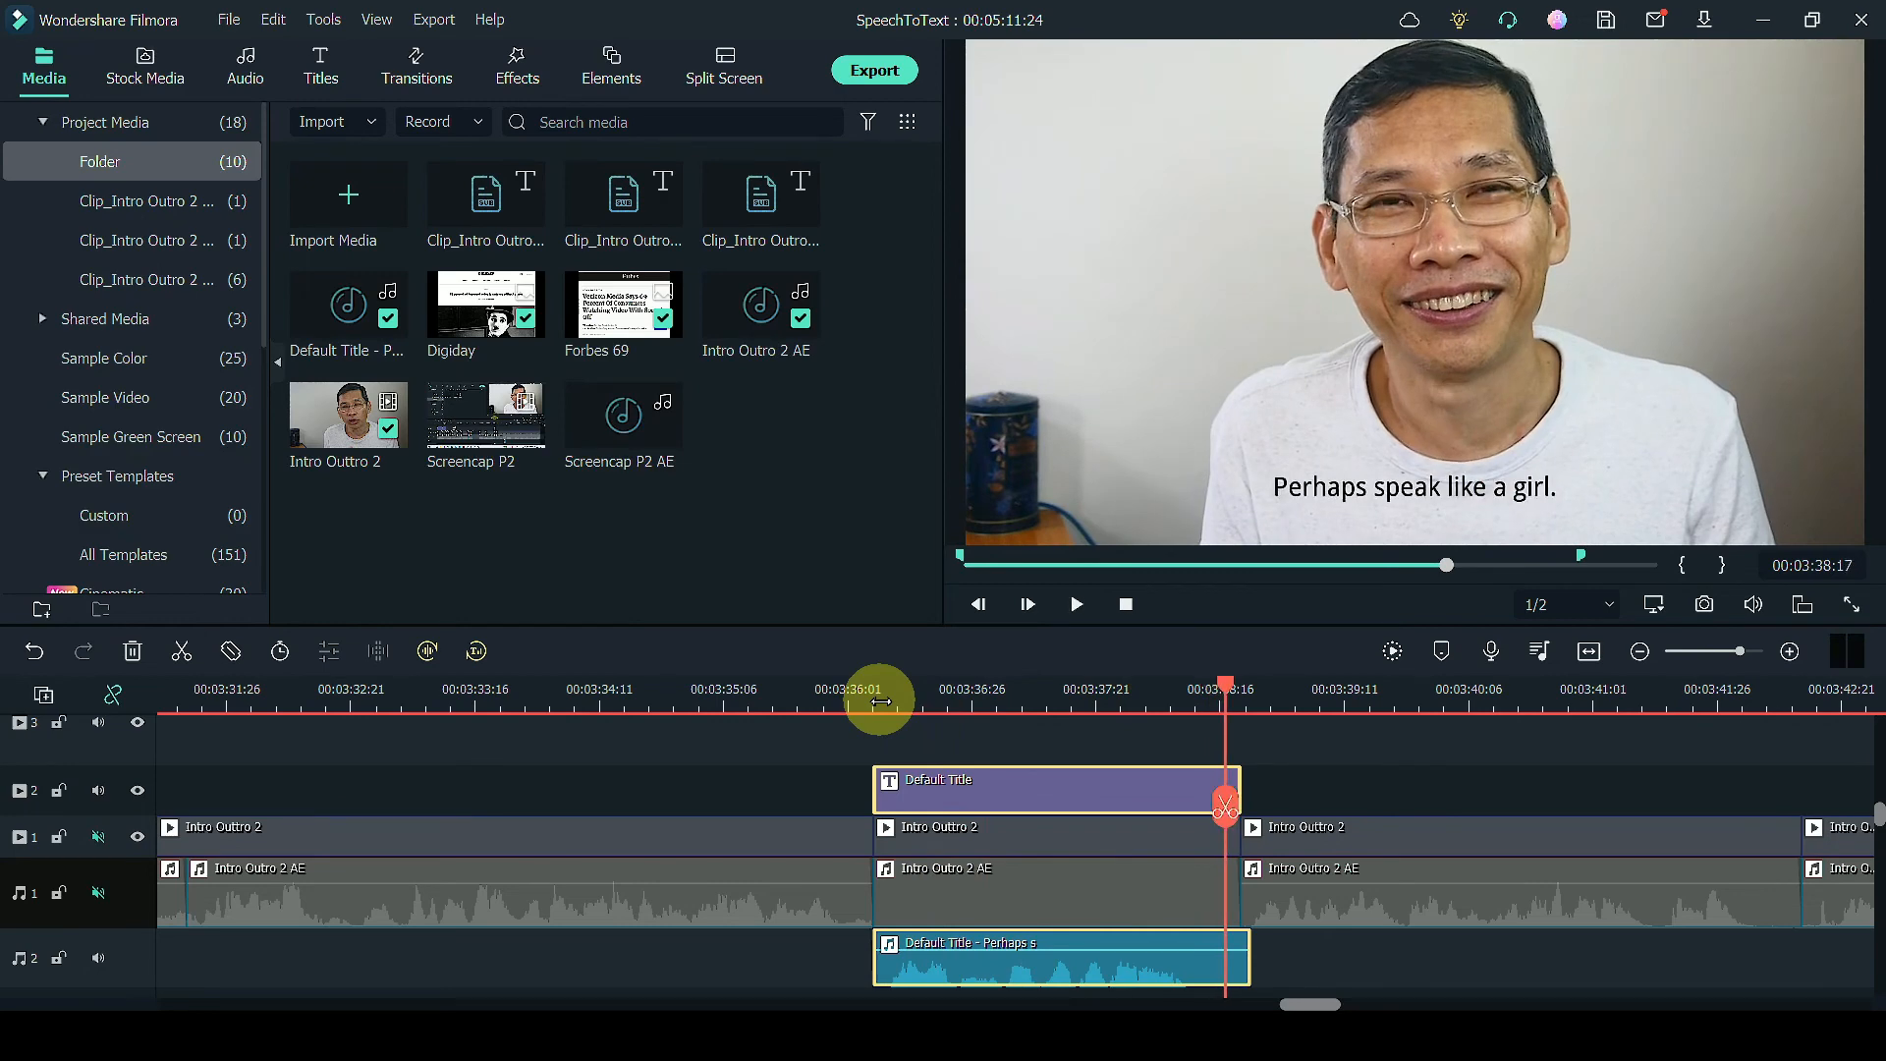